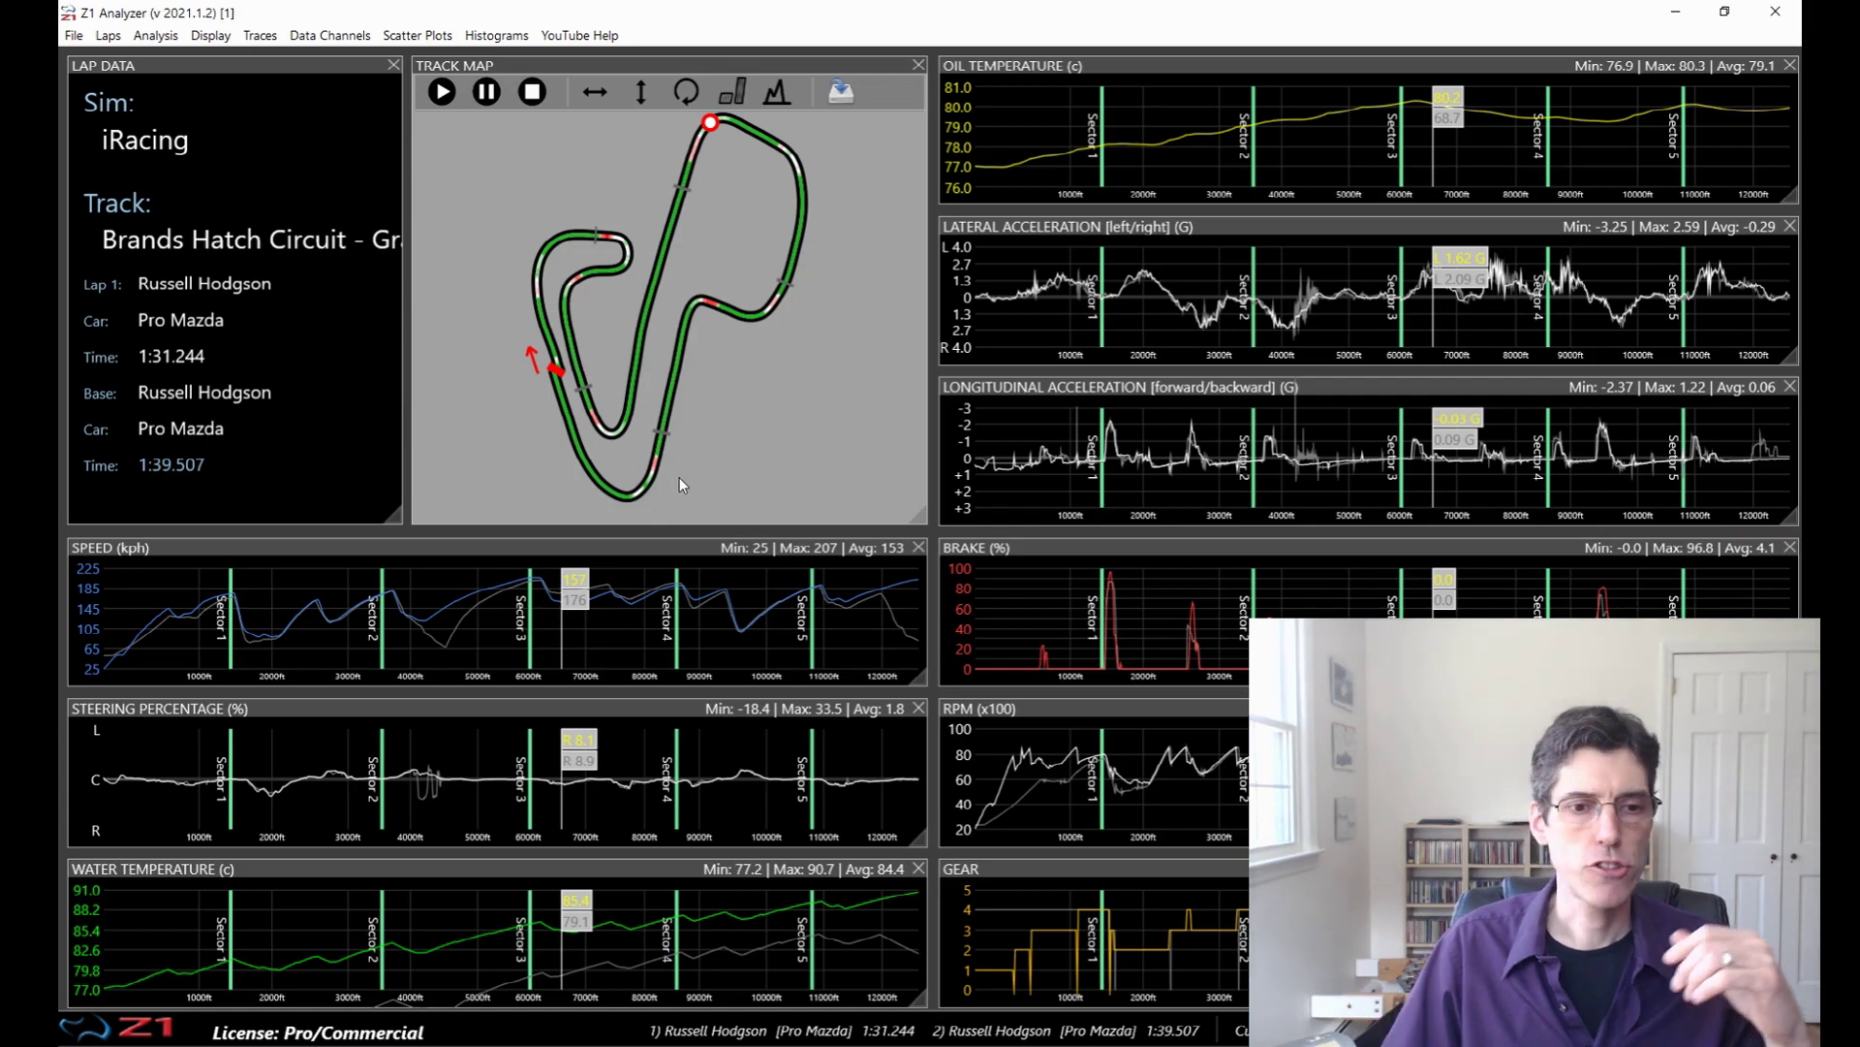
Scrub the readout marker on both laps from about 2000 ft to about 2600 ft.
{"action": "left_click", "coordinate": [265, 659]}
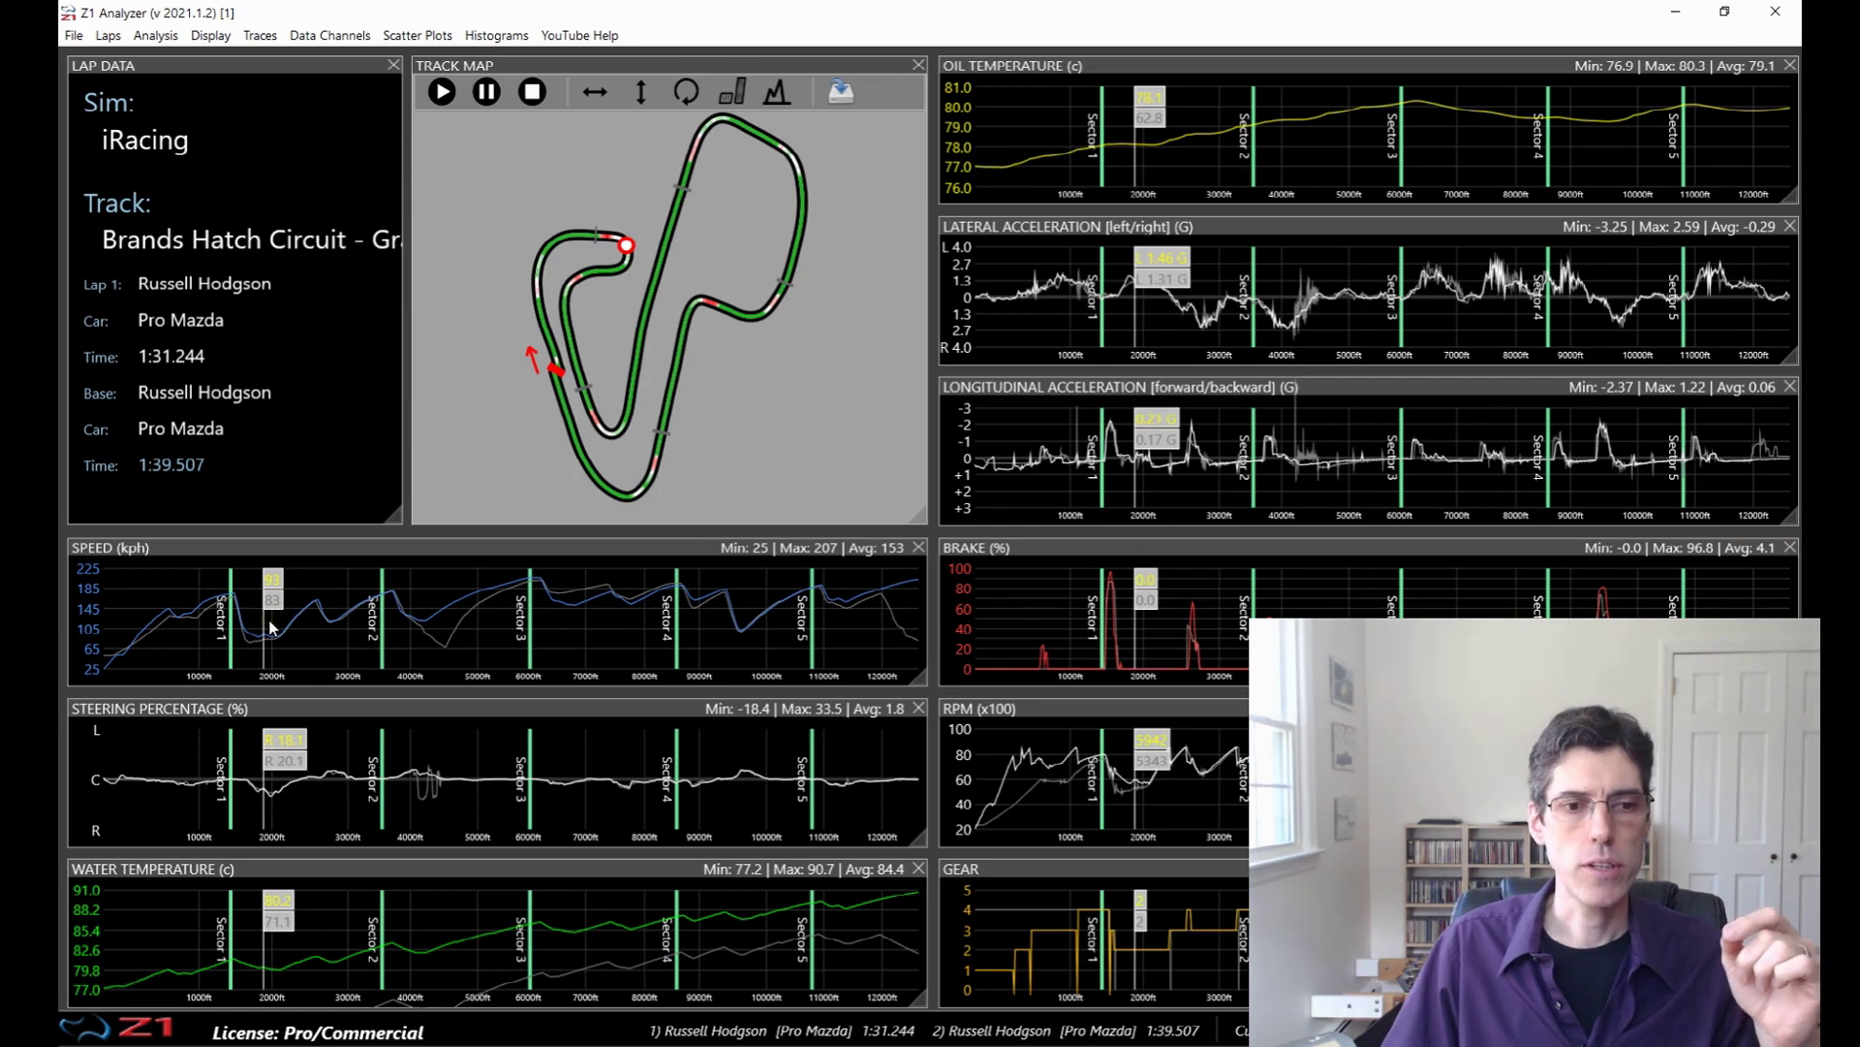
{"action": "mouse_move", "coordinate": [272, 628]}
{"action": "left_mouse_down"}
{"action": "mouse_move", "coordinate": [359, 630]}
{"action": "mouse_move", "coordinate": [259, 640]}
{"action": "mouse_move", "coordinate": [432, 635]}
{"action": "left_mouse_up"}
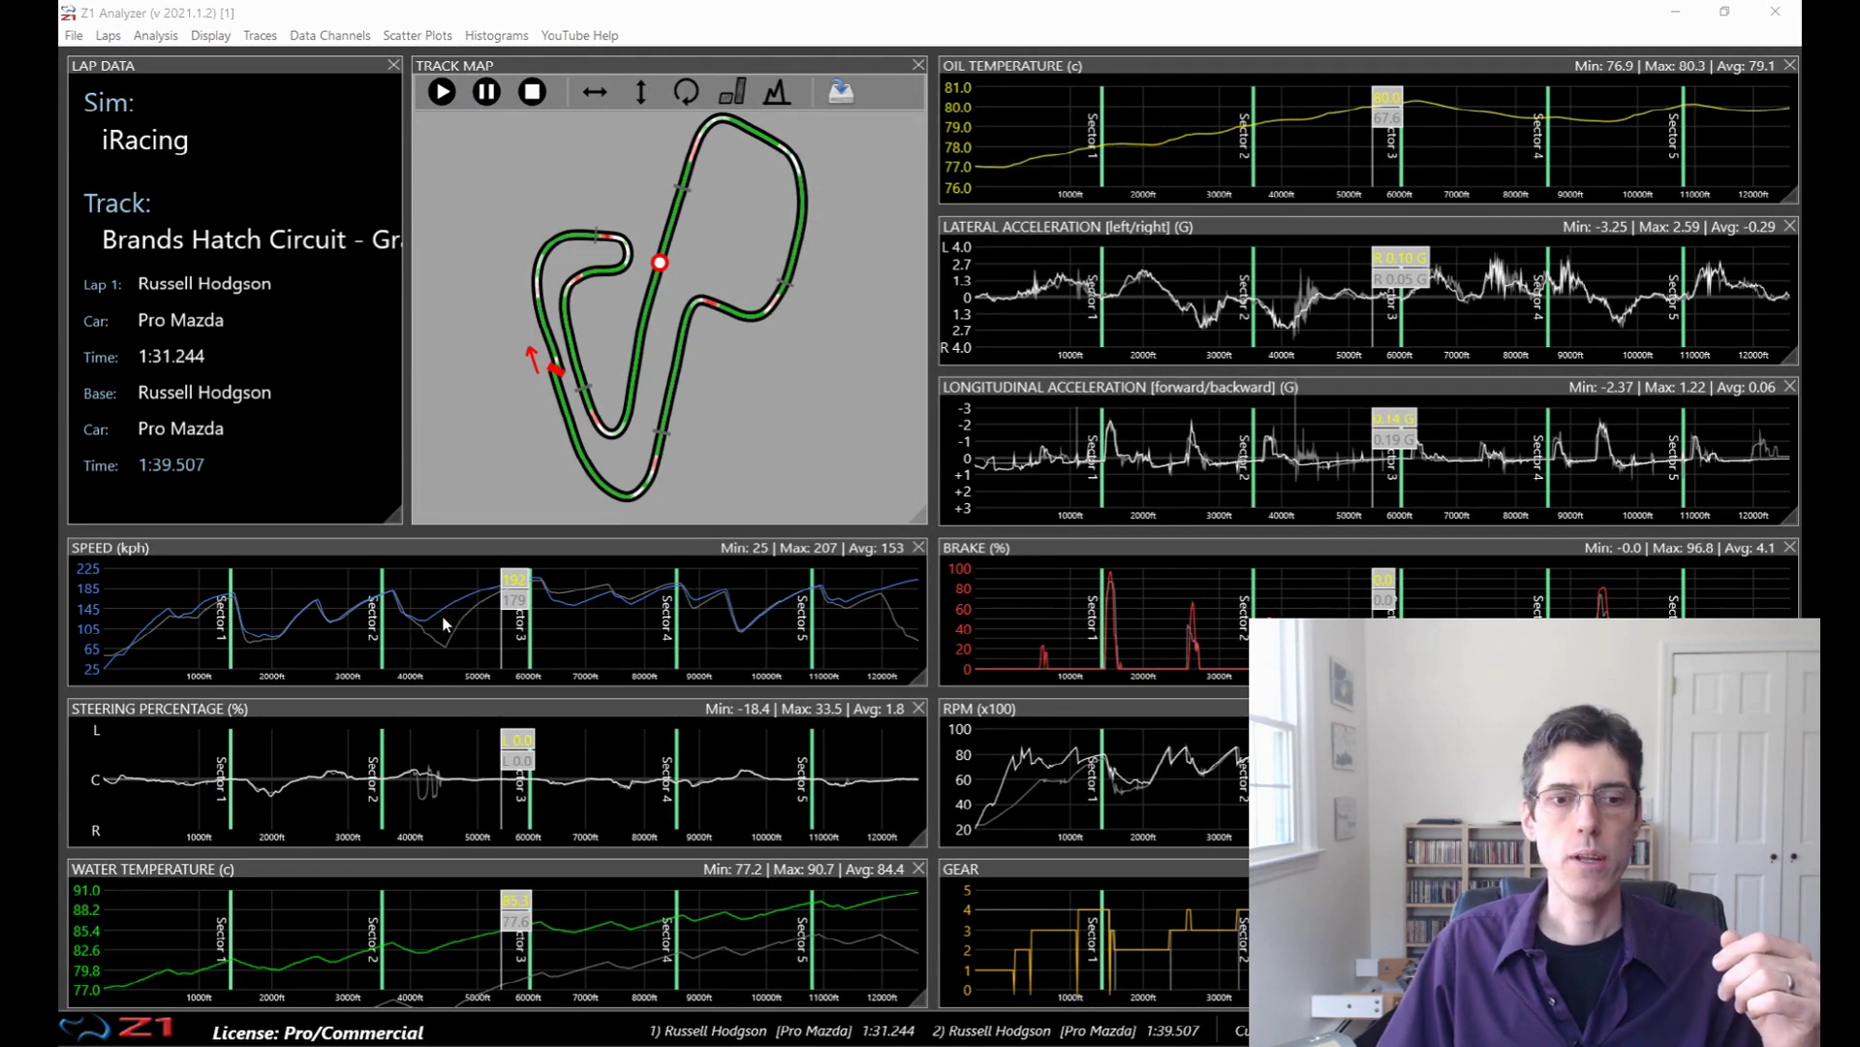
{"action": "scroll", "coordinate": [444, 623], "scroll_direction": "up", "scroll_amount": 5}
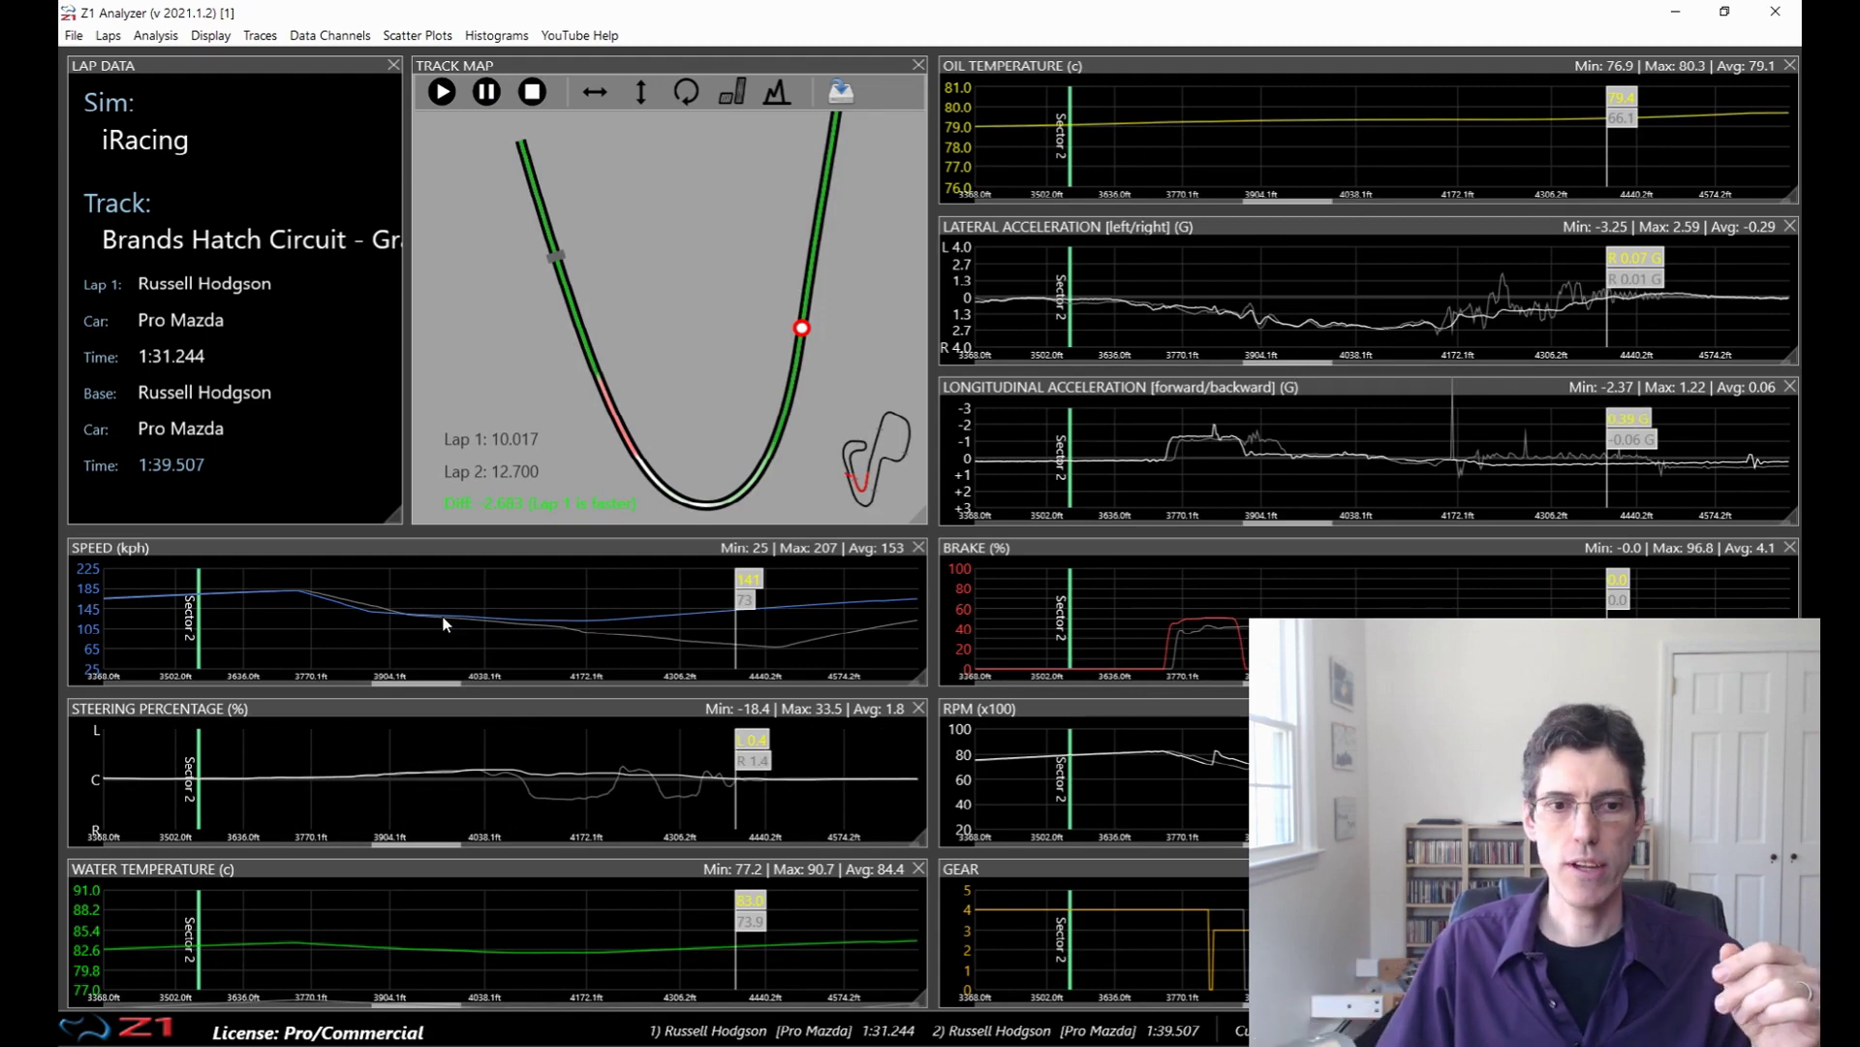
Reset every chart to the full lap, then zoom in and out to compare the laps.
{"action": "double_click", "coordinate": [490, 603]}
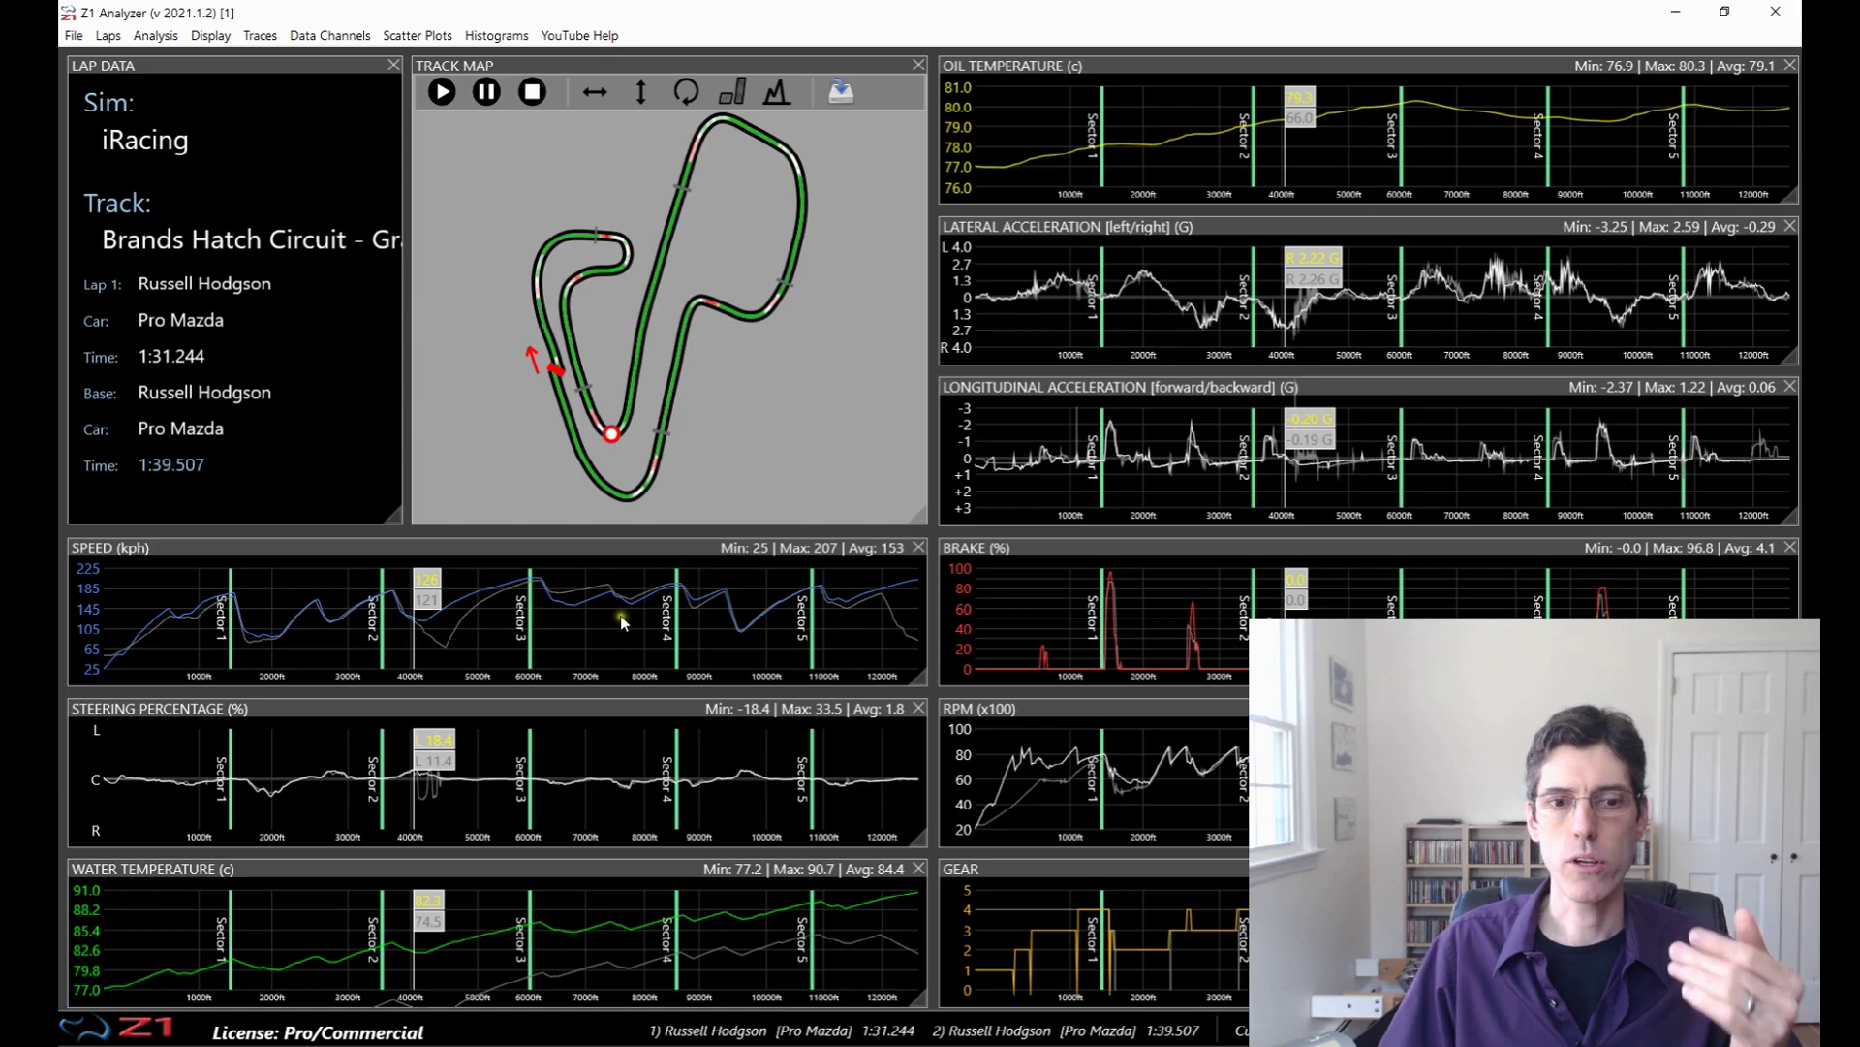
{"action": "scroll", "coordinate": [620, 615], "scroll_direction": "up", "scroll_amount": 1}
{"action": "scroll", "coordinate": [622, 618], "scroll_direction": "up", "scroll_amount": 3}
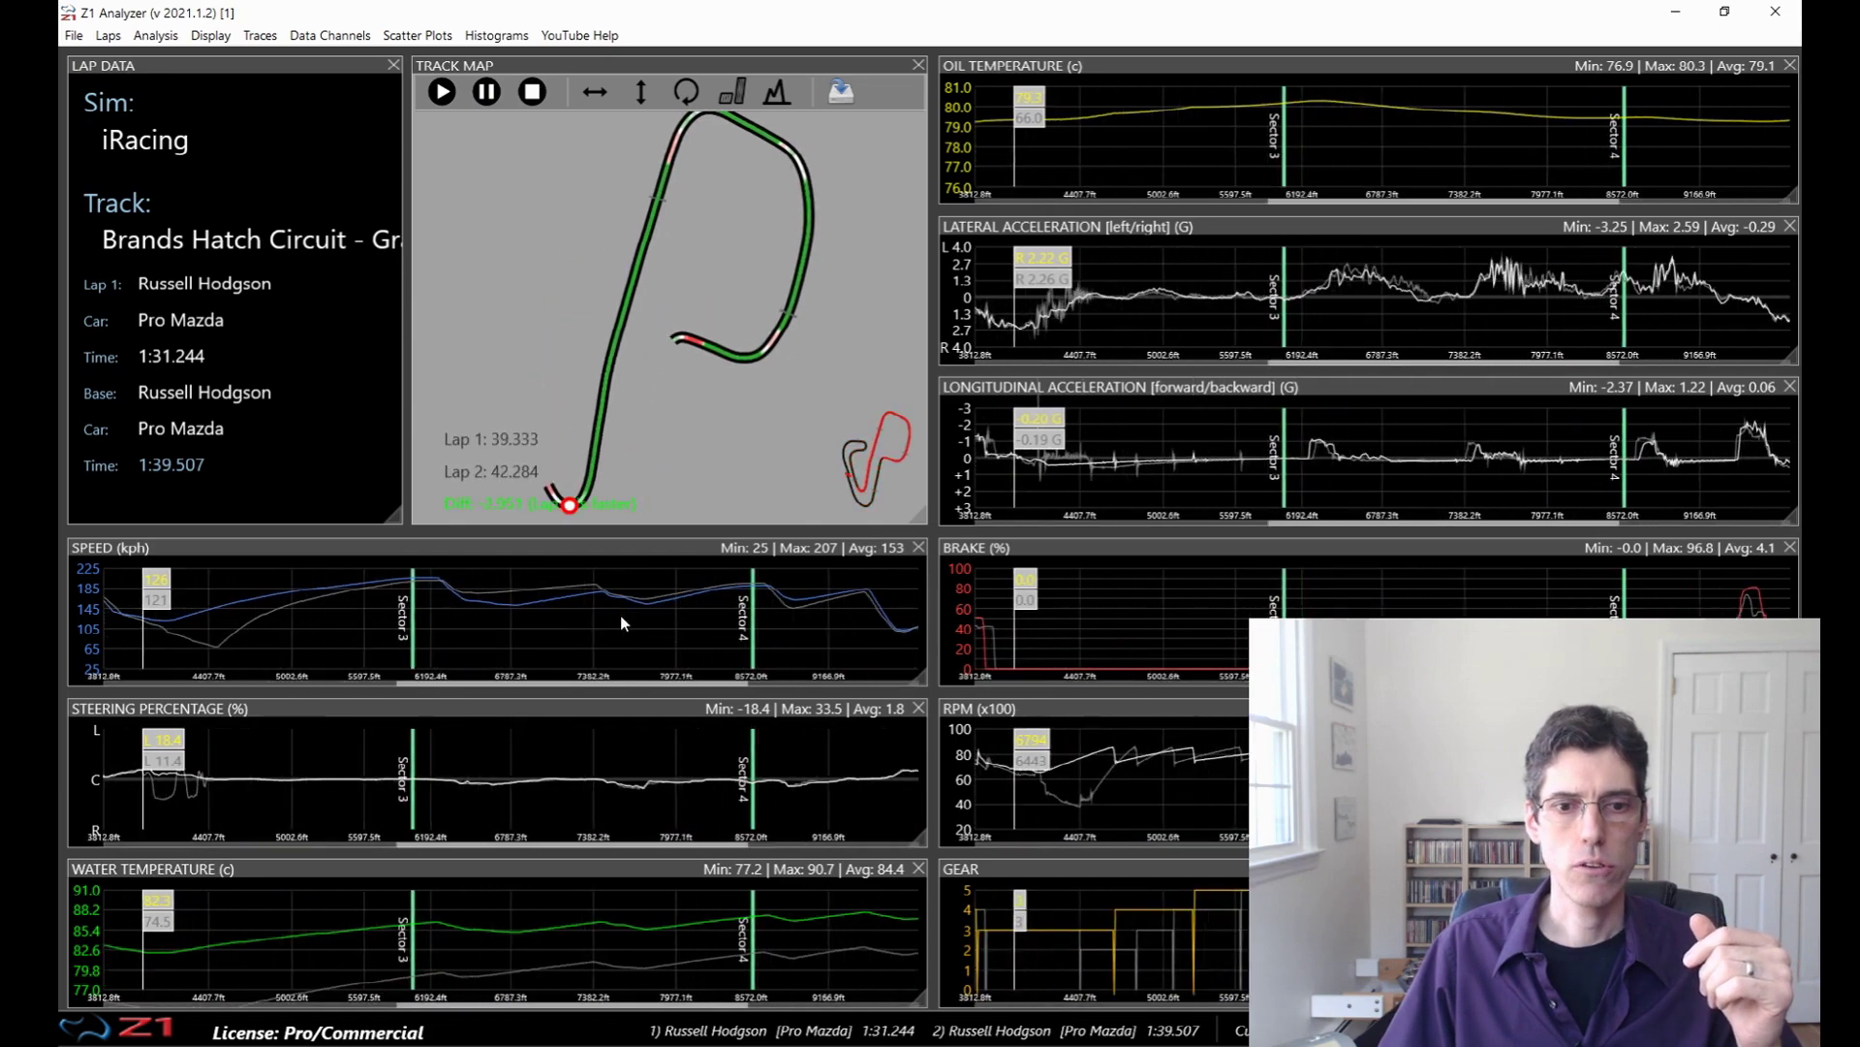
{"action": "scroll", "coordinate": [621, 618], "scroll_direction": "down", "scroll_amount": 3}
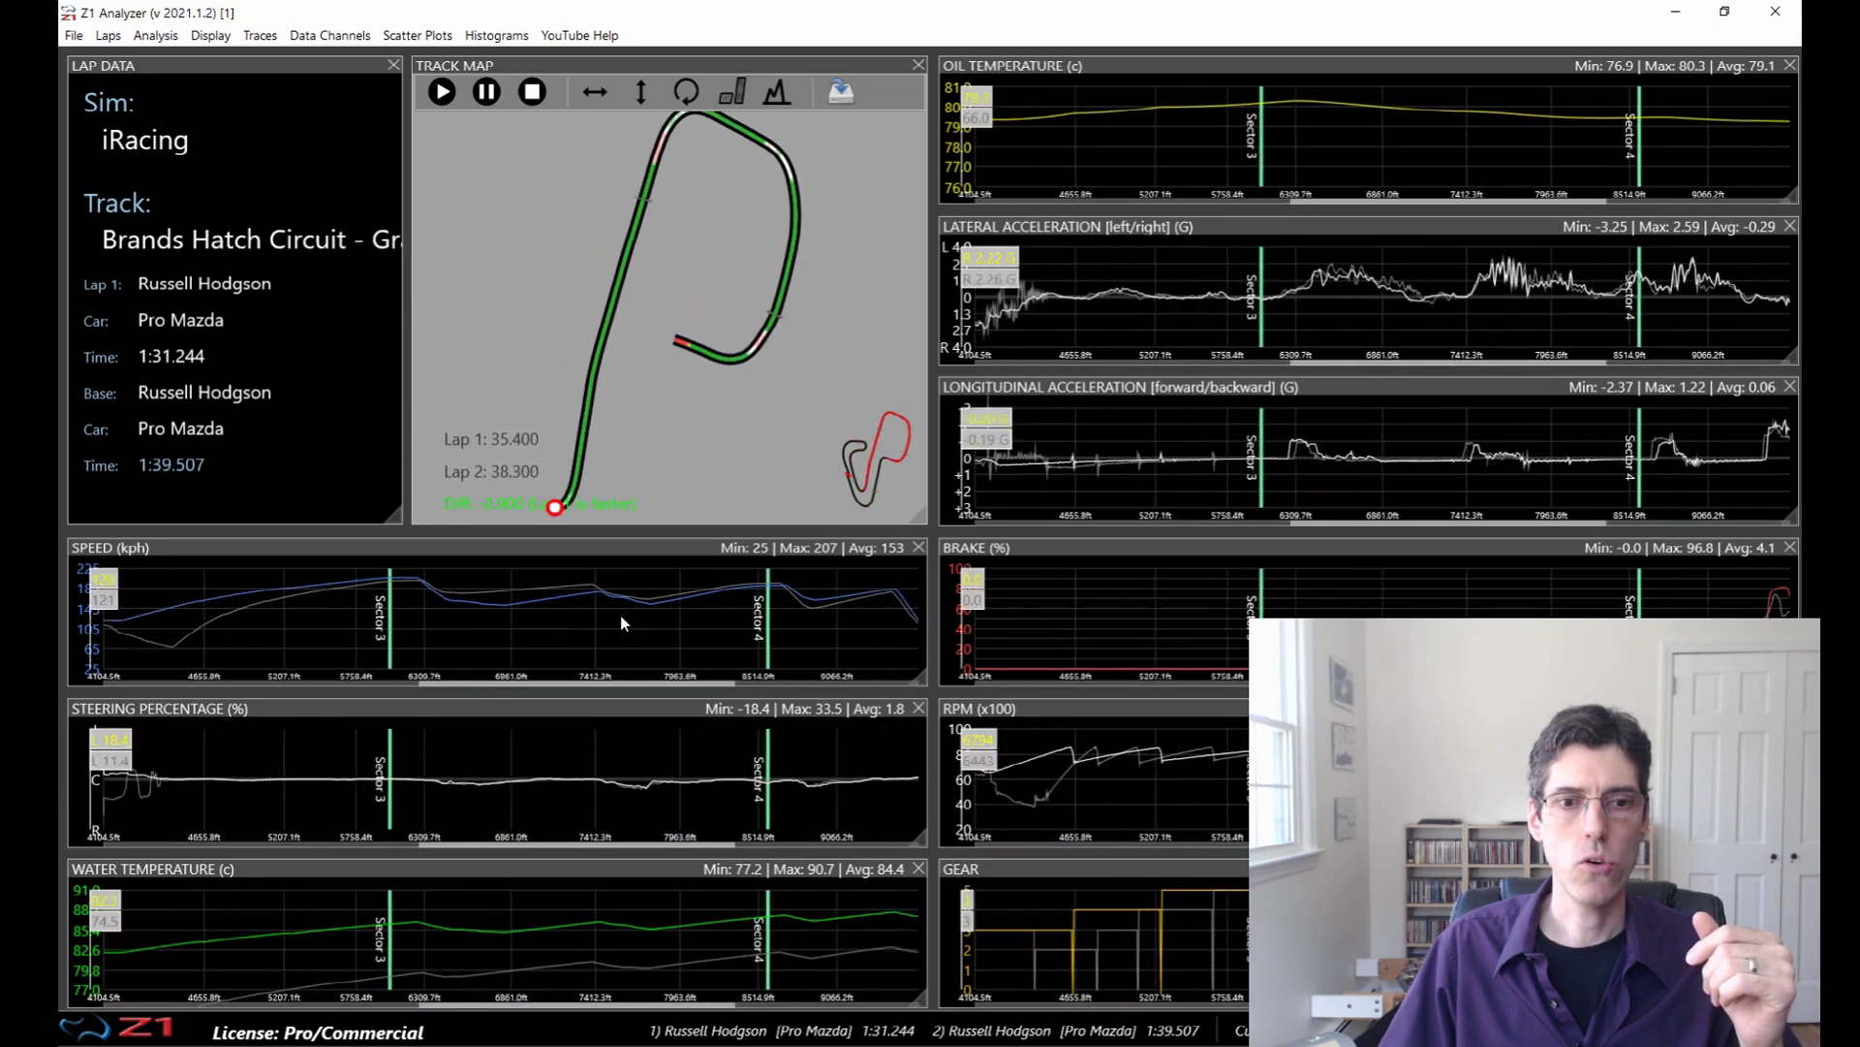
{"action": "scroll", "coordinate": [621, 618], "scroll_direction": "up", "scroll_amount": 3}
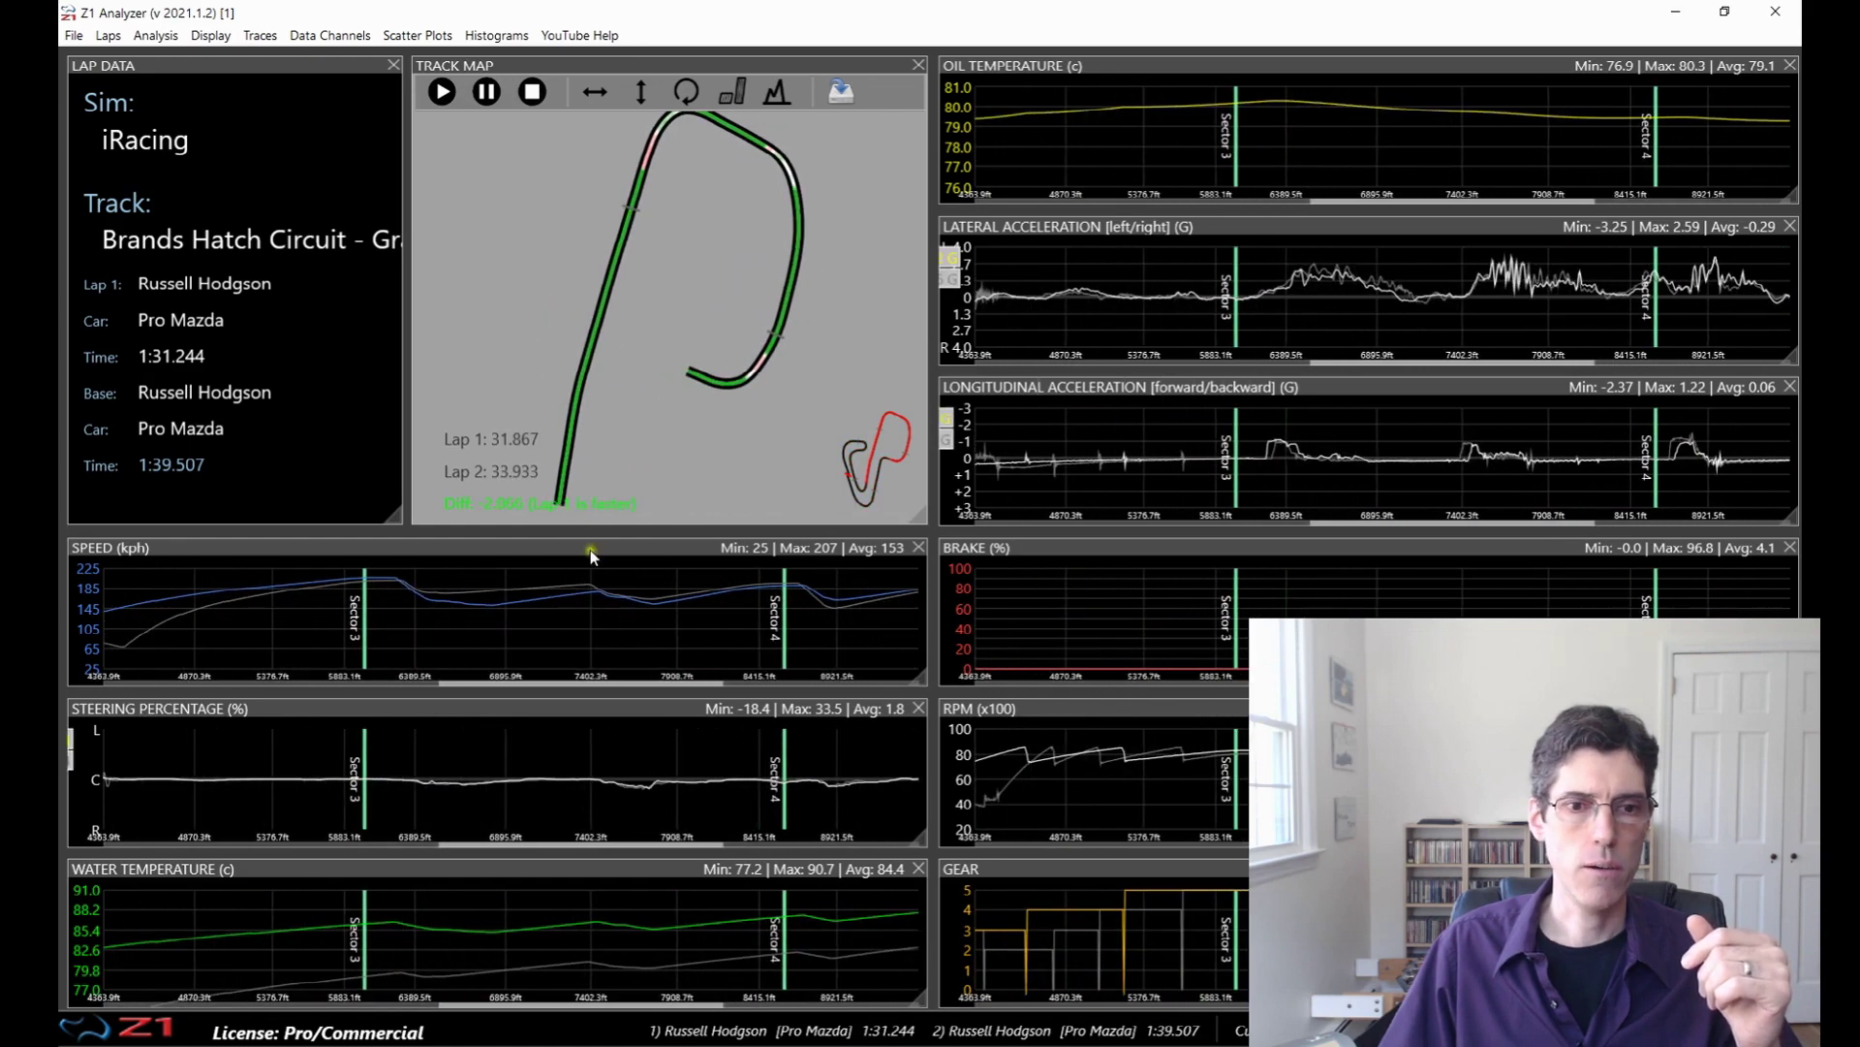
{"action": "scroll", "coordinate": [625, 583], "scroll_direction": "up", "scroll_amount": 3}
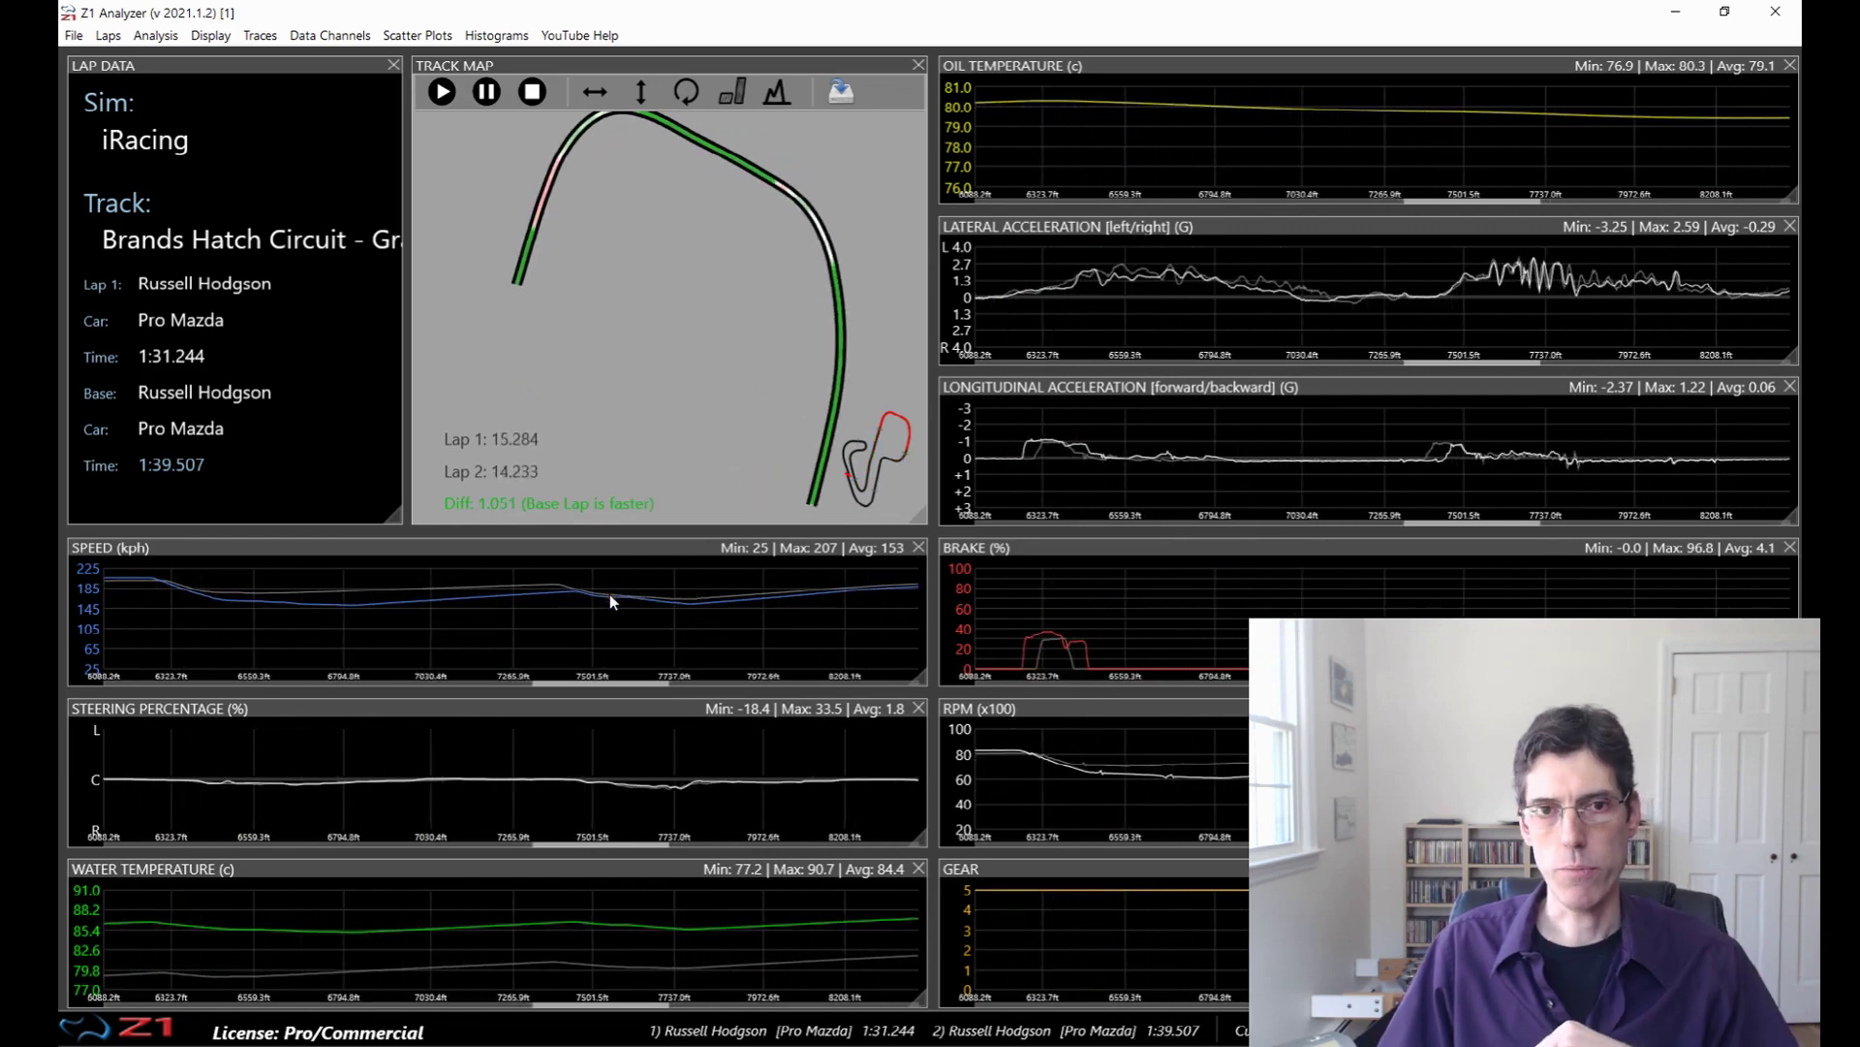
{"action": "scroll", "coordinate": [609, 600], "scroll_direction": "down", "scroll_amount": 3}
{"action": "scroll", "coordinate": [610, 595], "scroll_direction": "down", "scroll_amount": 1}
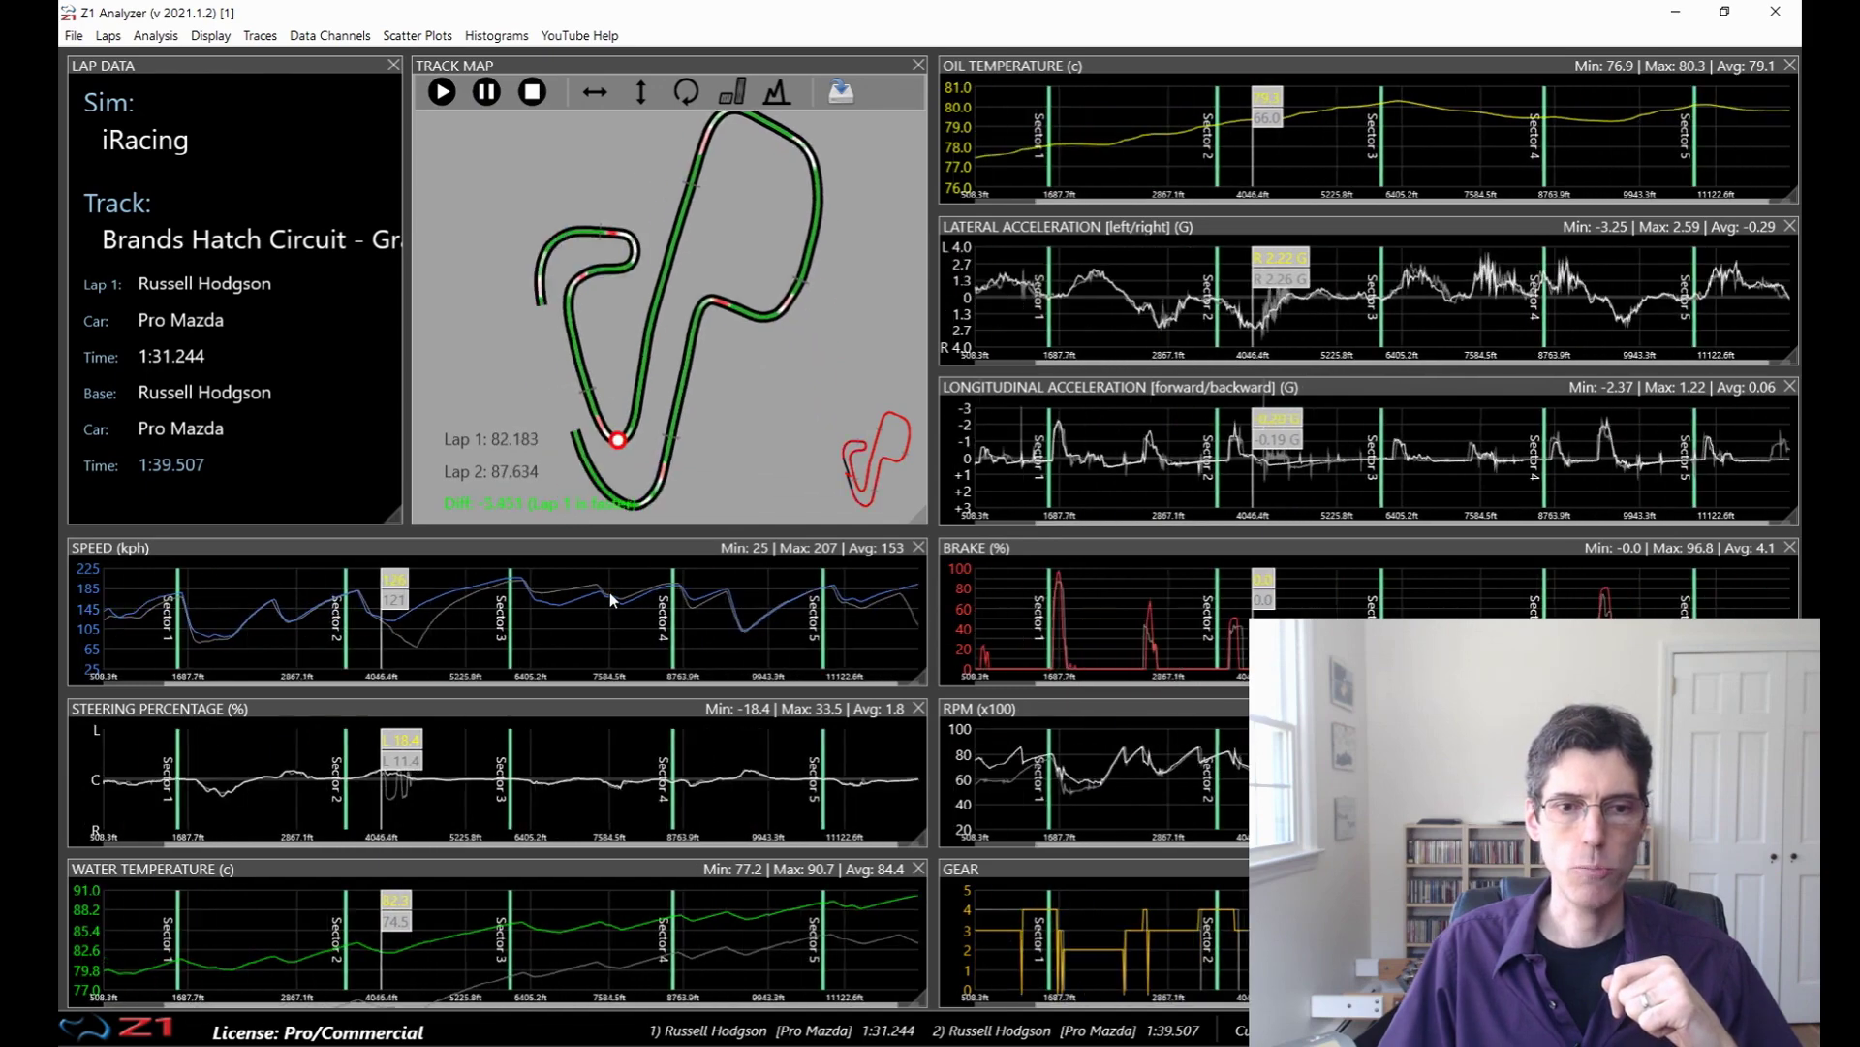
{"action": "scroll", "coordinate": [607, 591], "scroll_direction": "down", "scroll_amount": 1}
Place the readout marker at about 7377 ft, between Sectors 3 and 4.
{"action": "left_click", "coordinate": [608, 592]}
{"action": "scroll", "coordinate": [608, 589], "scroll_direction": "down", "scroll_amount": 1}
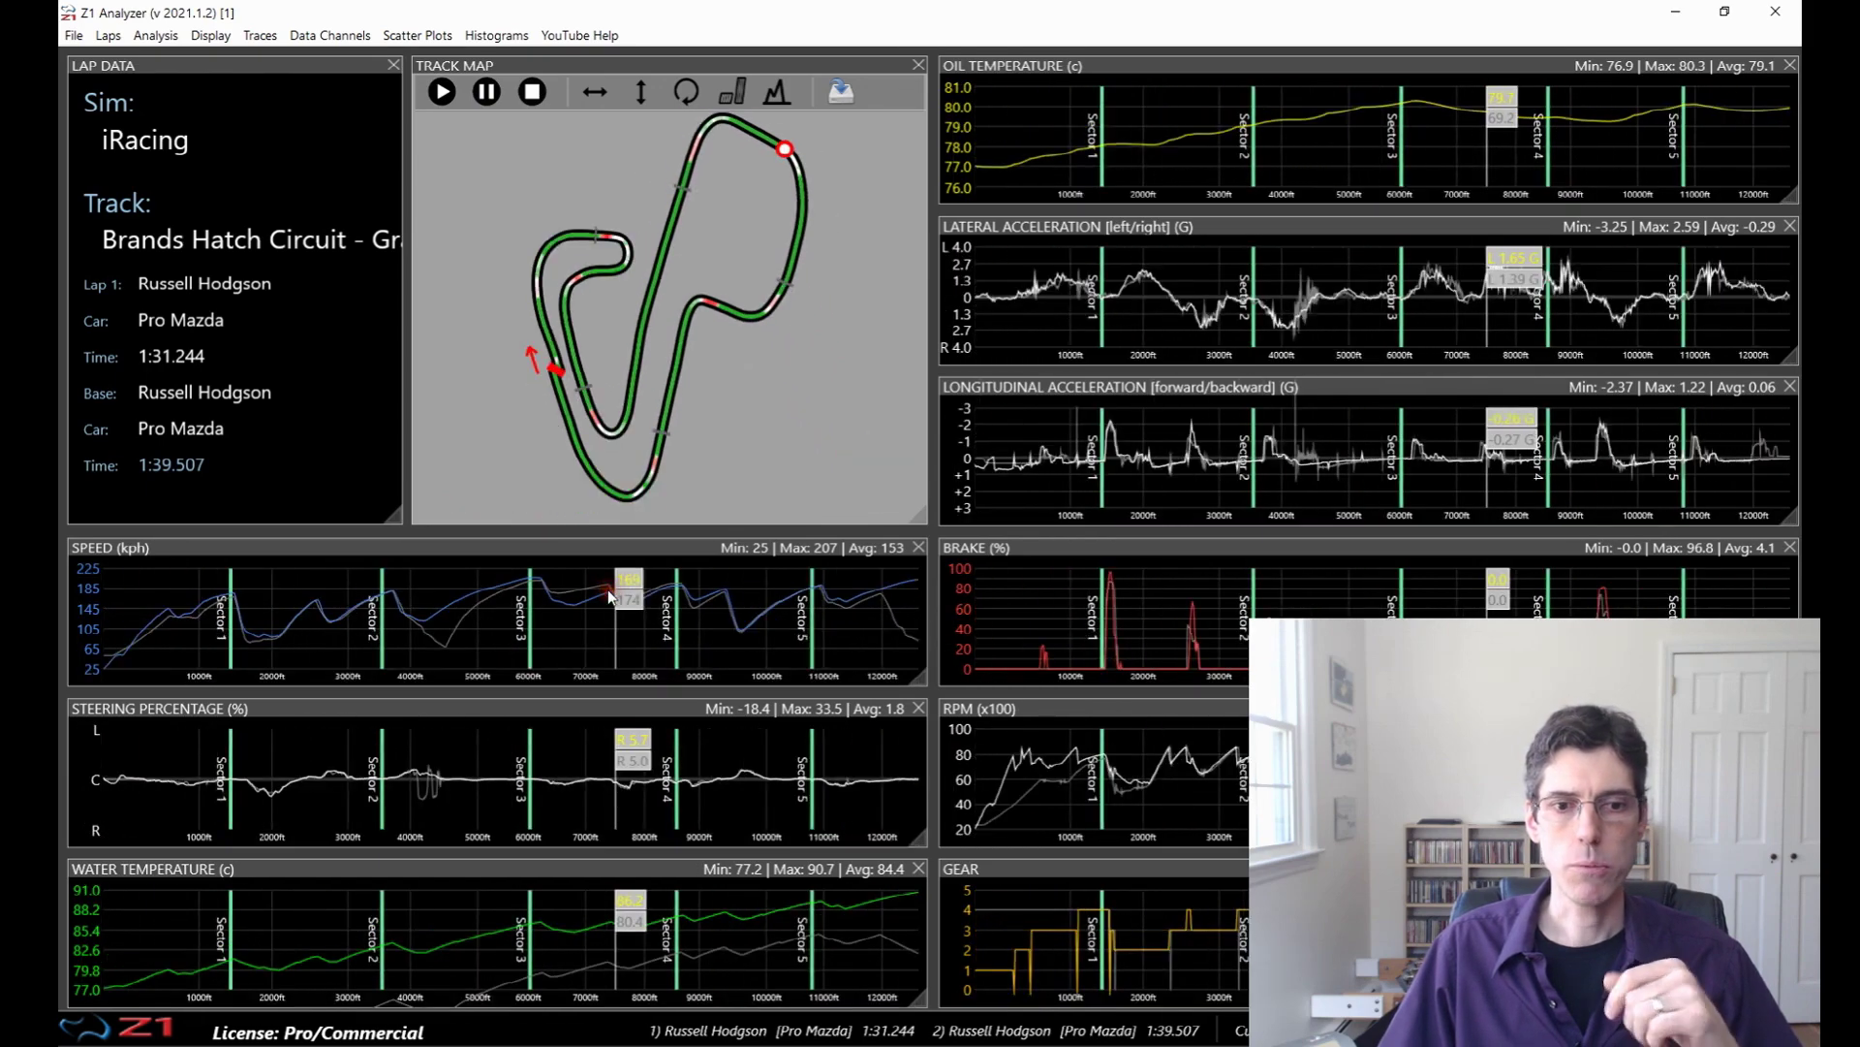
{"action": "scroll", "coordinate": [582, 593], "scroll_direction": "up", "scroll_amount": 3}
{"action": "scroll", "coordinate": [587, 590], "scroll_direction": "down", "scroll_amount": 3}
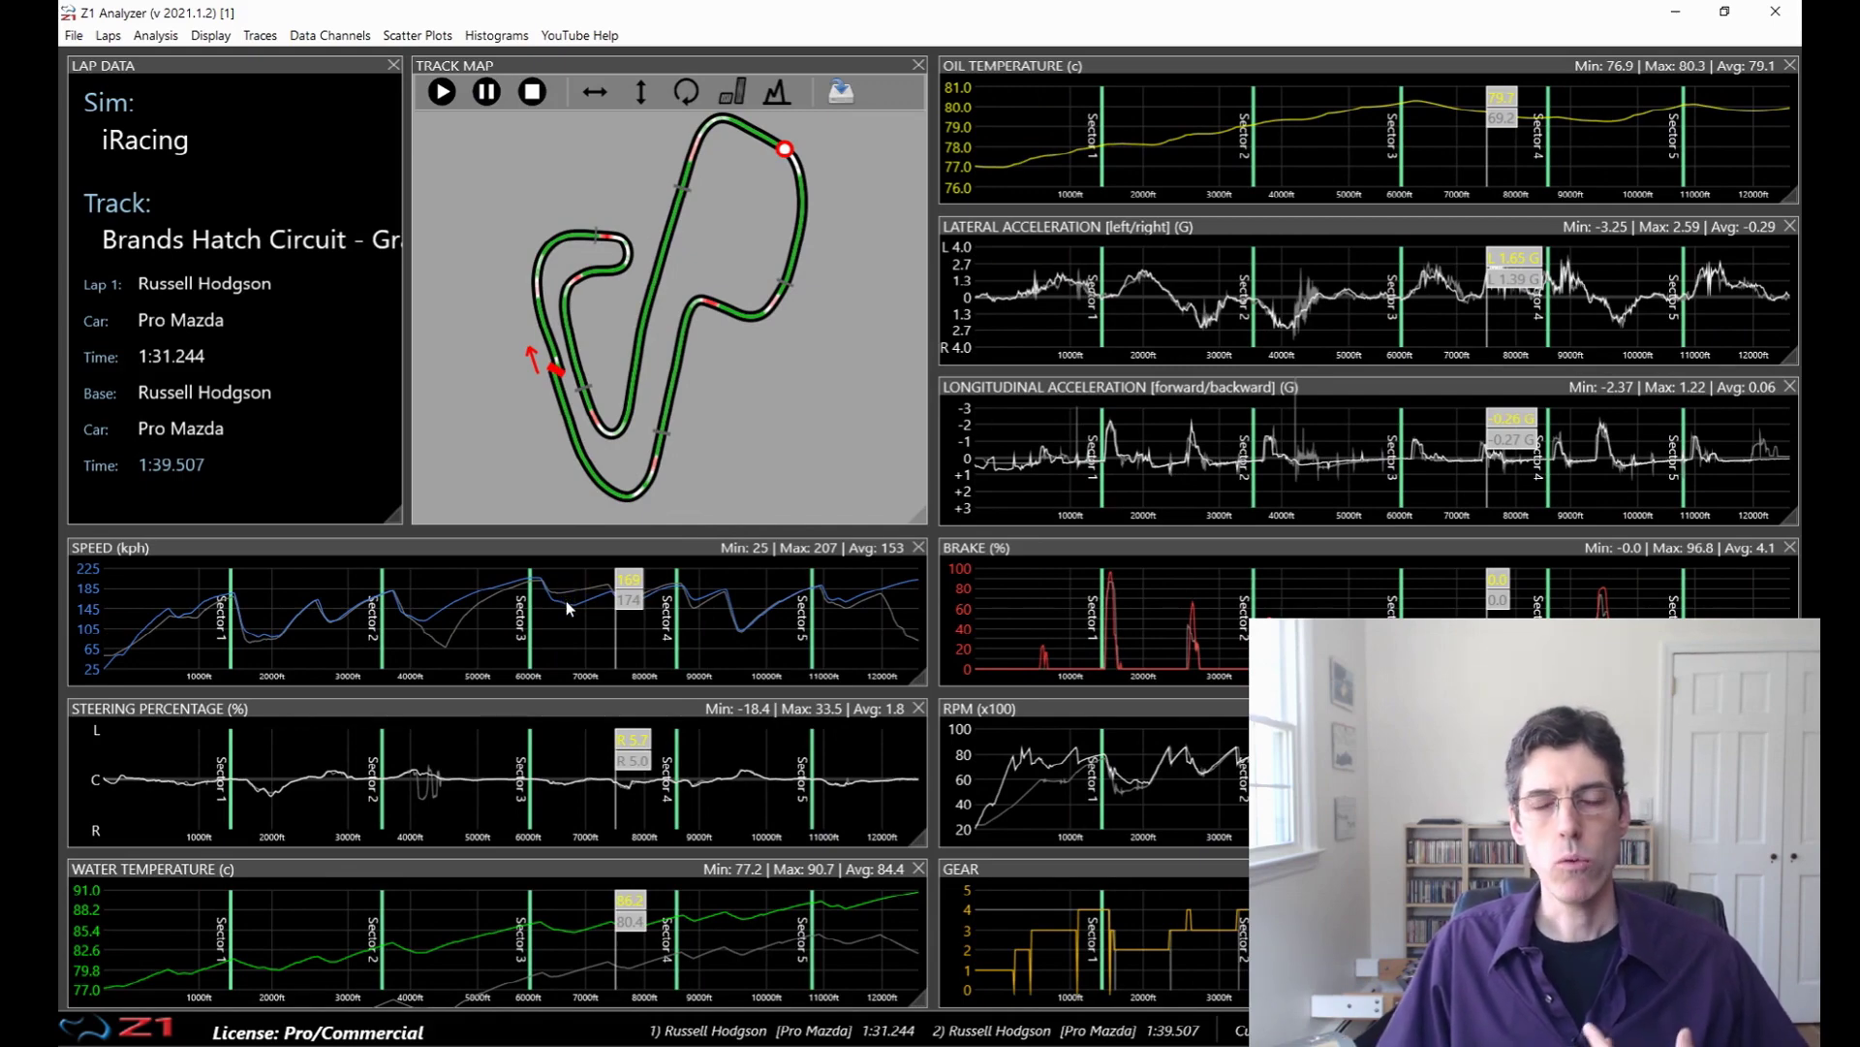
Zoom in on about 3514–7044 ft, pan through it, then reset to the full lap.
{"action": "scroll", "coordinate": [566, 600], "scroll_direction": "up", "scroll_amount": 5}
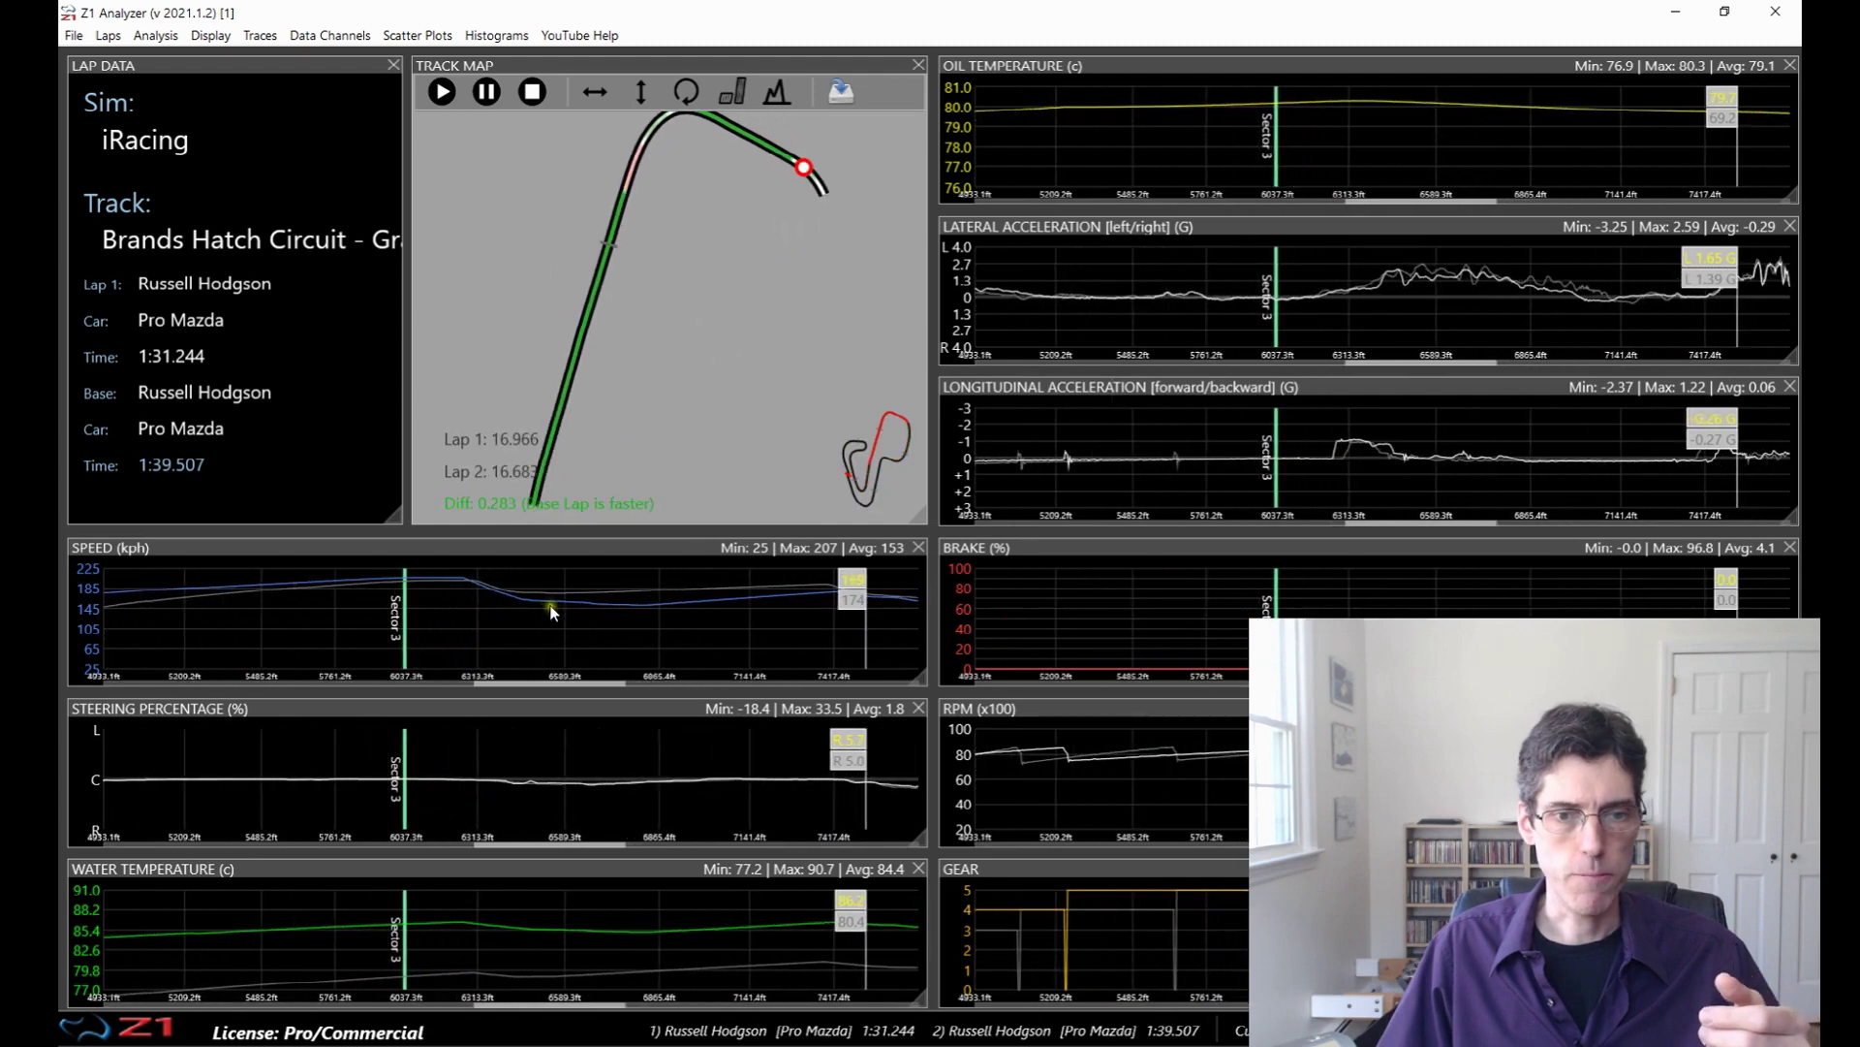
{"action": "scroll", "coordinate": [528, 603], "scroll_direction": "down", "scroll_amount": 2}
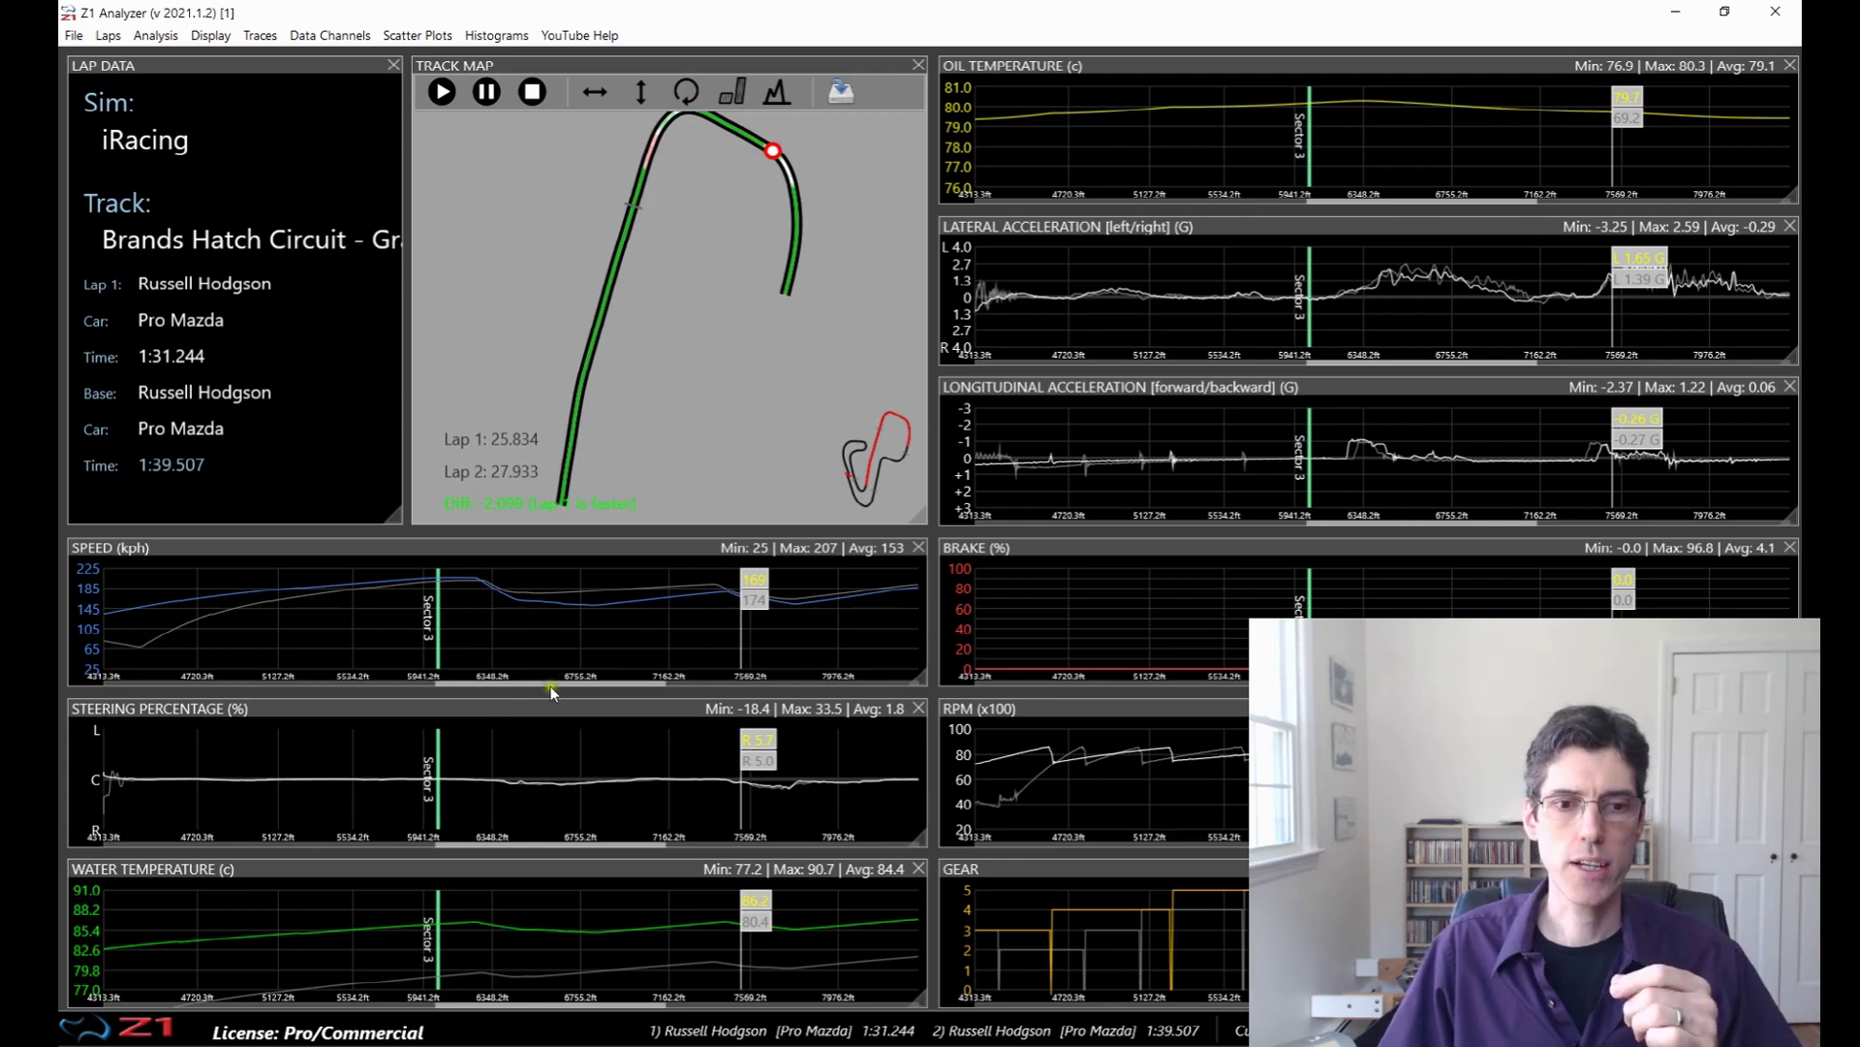
{"action": "left_click_drag", "start_coordinate": [550, 684], "coordinate": [351, 688]}
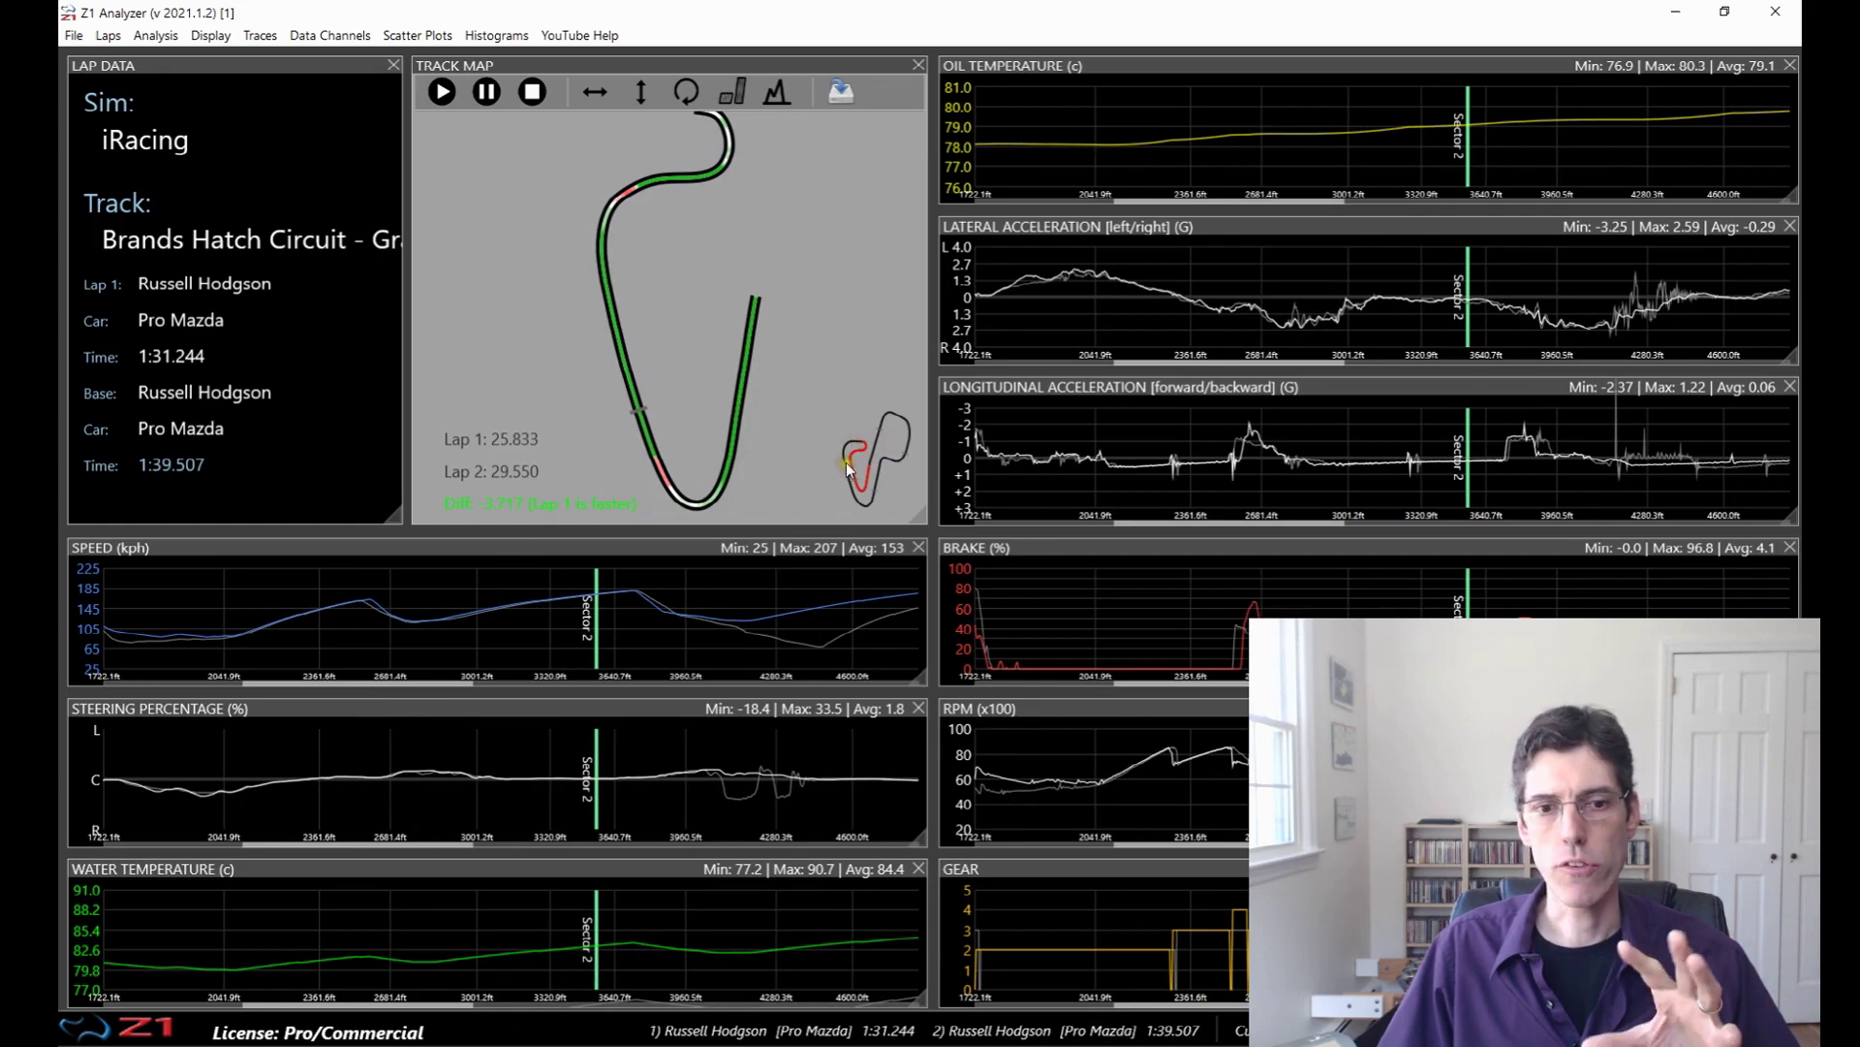
{"action": "left_click_drag", "start_coordinate": [380, 682], "coordinate": [529, 688]}
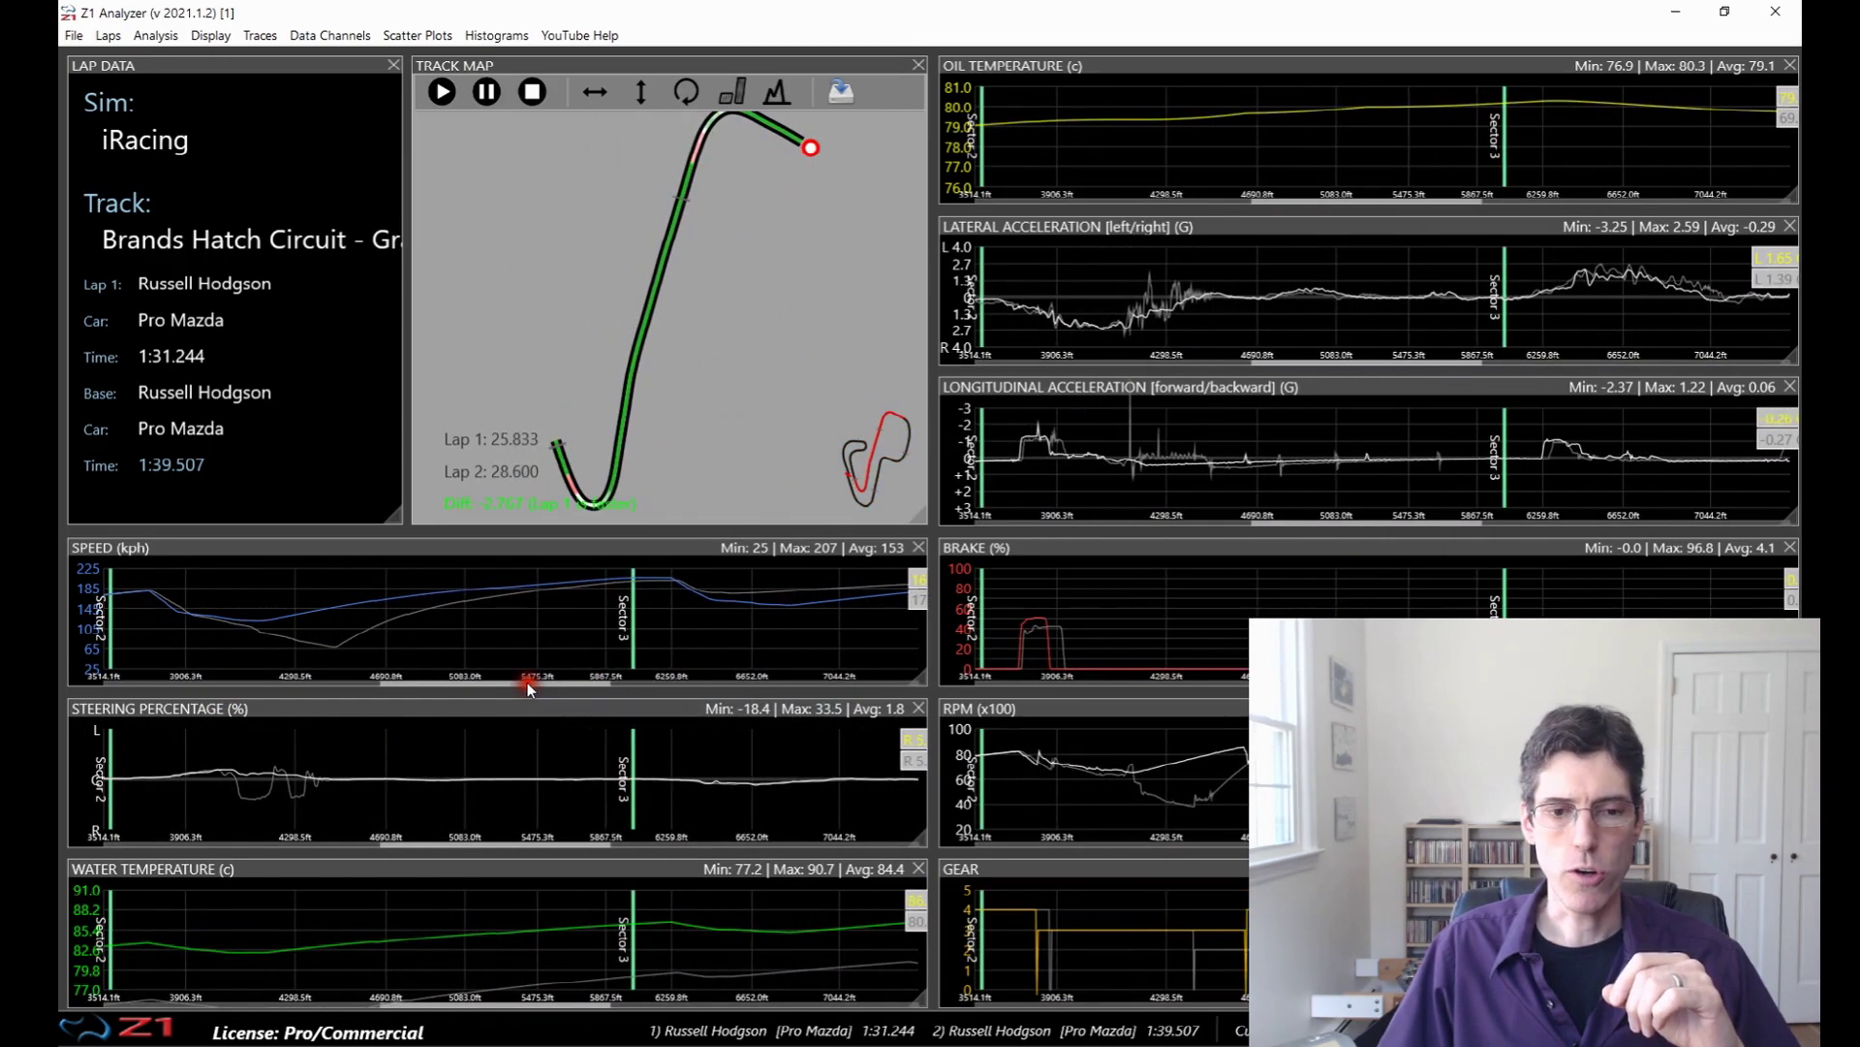
{"action": "double_click", "coordinate": [535, 621]}
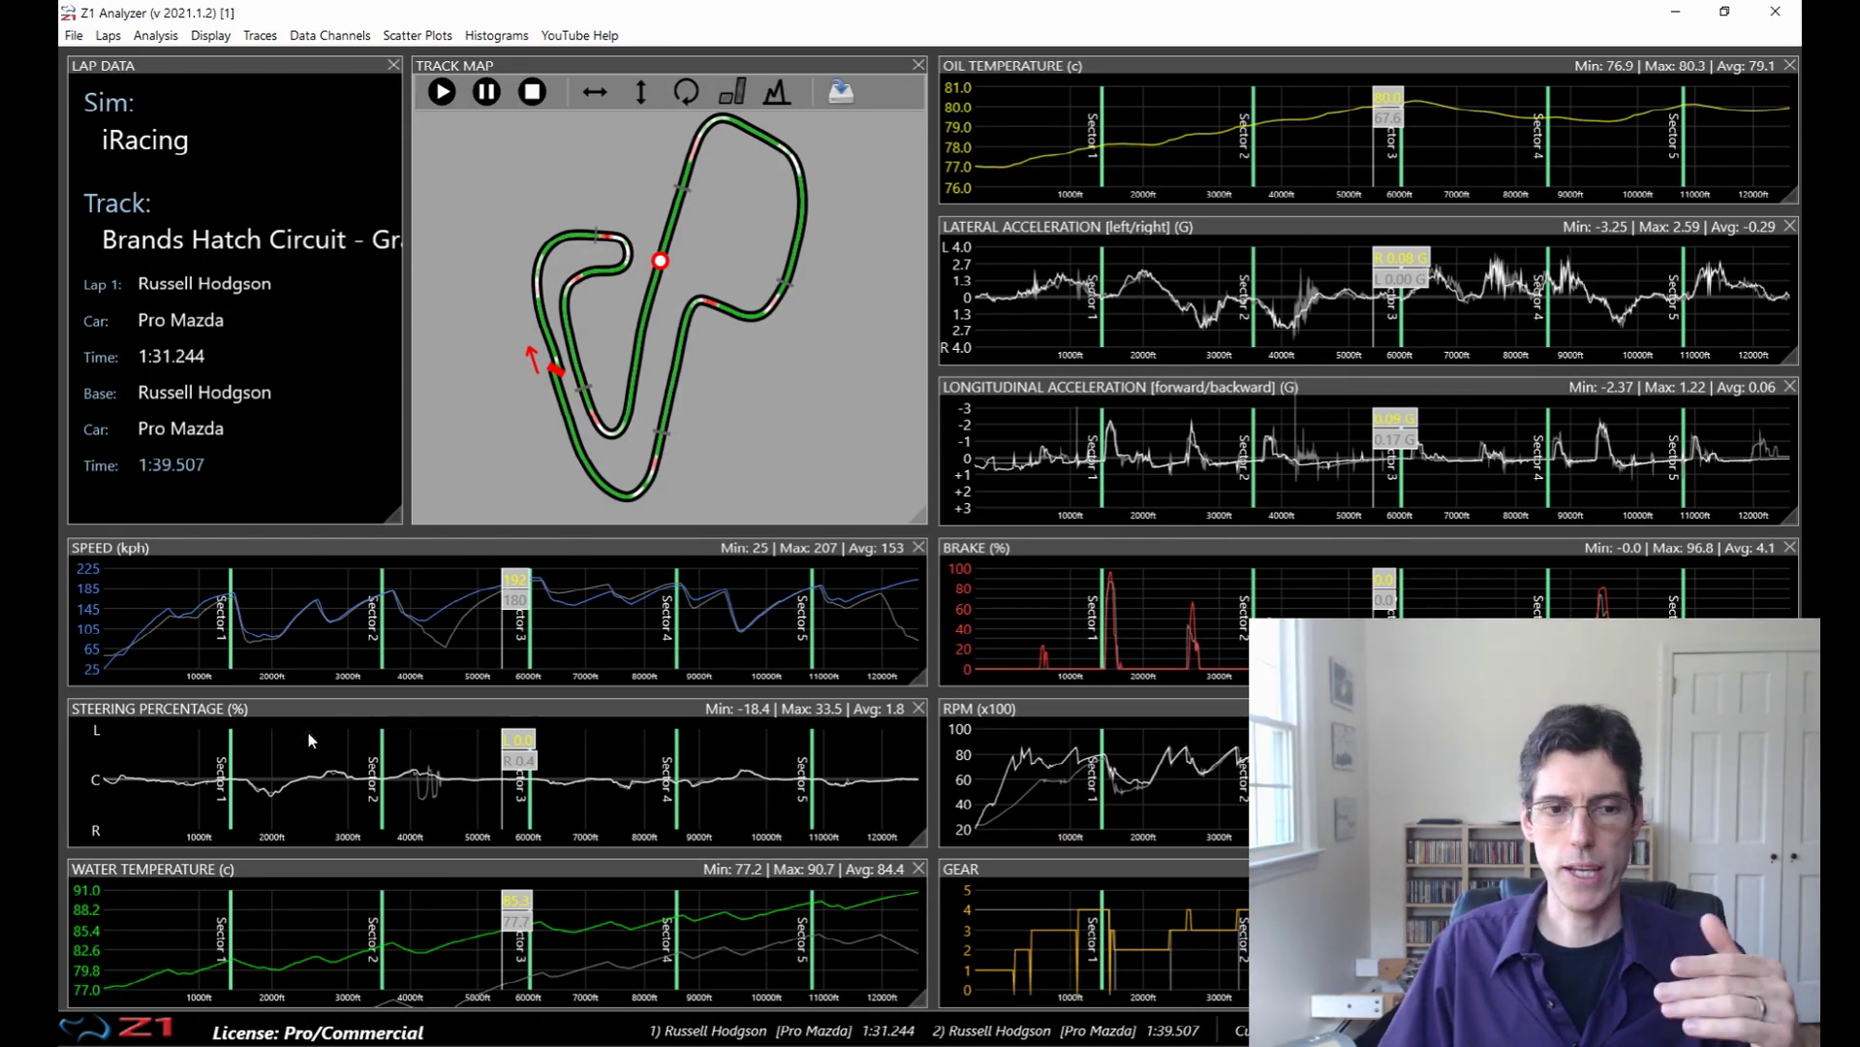
Set the readout marker near 3980 ft, just past Sector 2, and show the full lap.
{"action": "scroll", "coordinate": [274, 757], "scroll_direction": "up", "scroll_amount": 5}
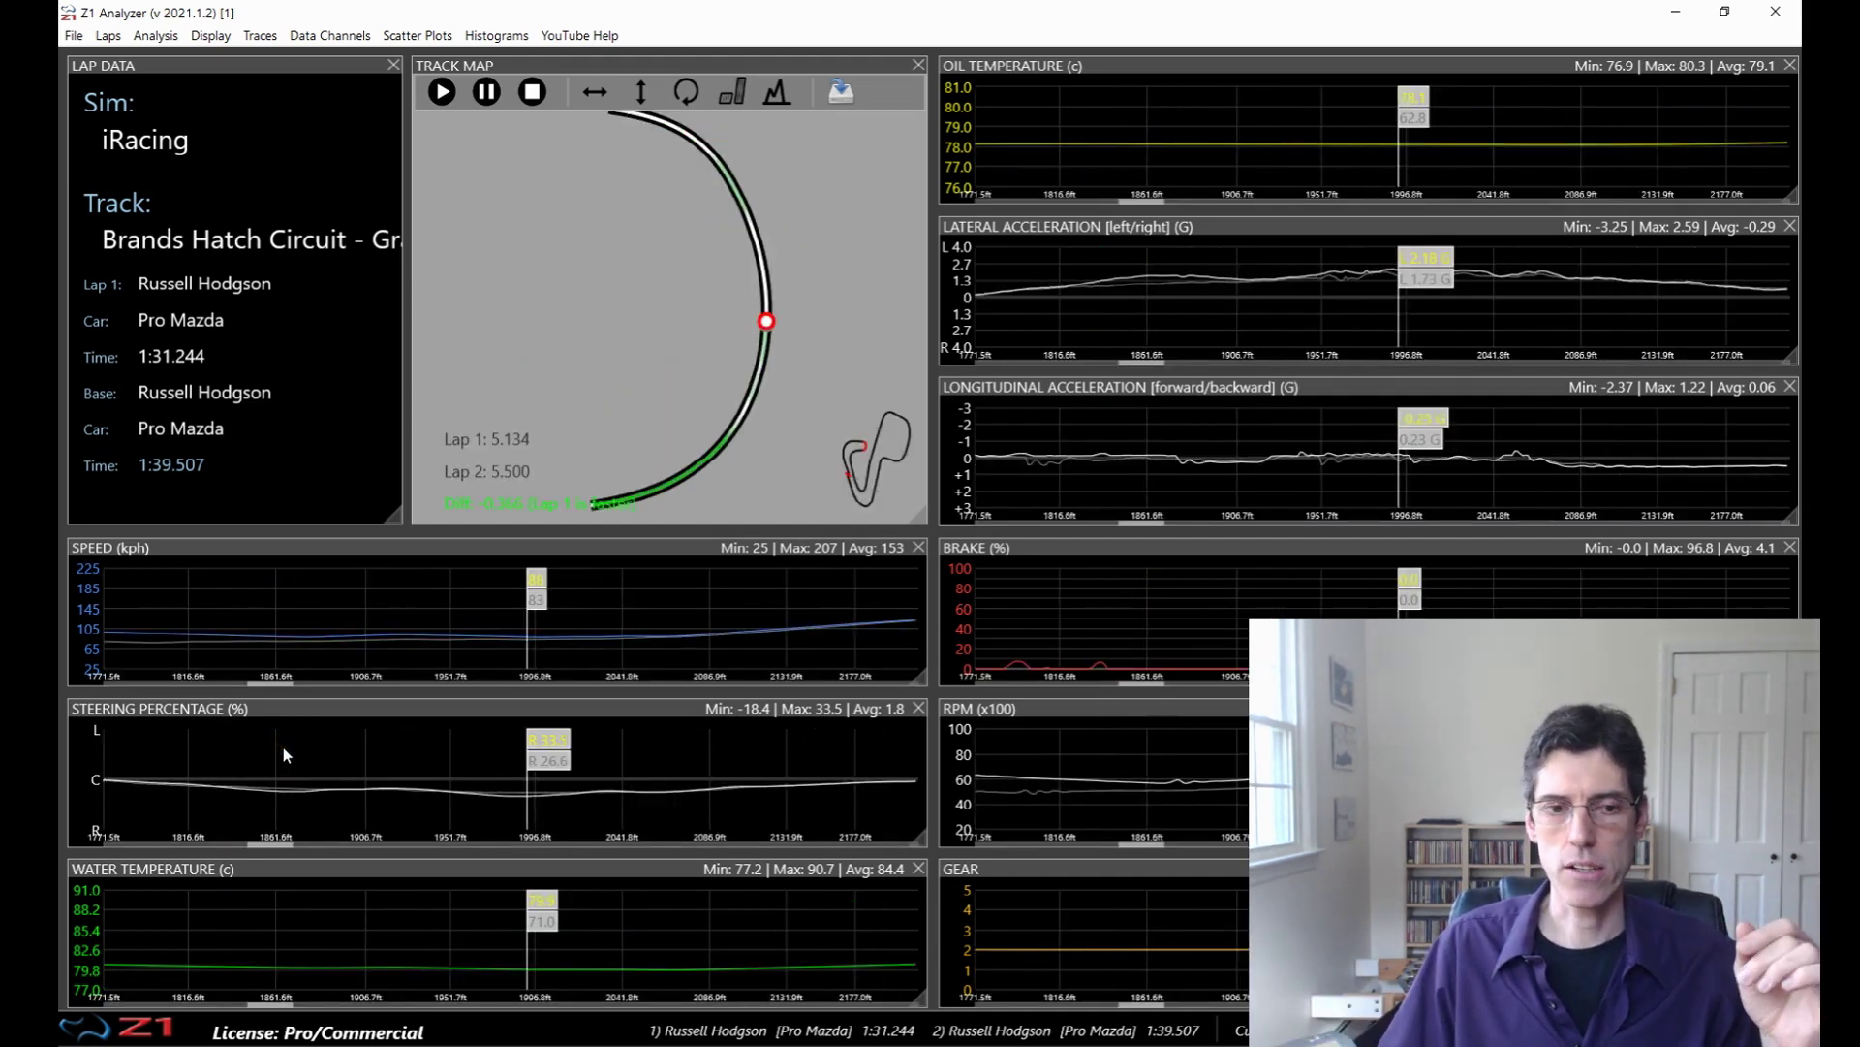
{"action": "left_click", "coordinate": [283, 747]}
{"action": "scroll", "coordinate": [283, 747], "scroll_direction": "down", "scroll_amount": 5}
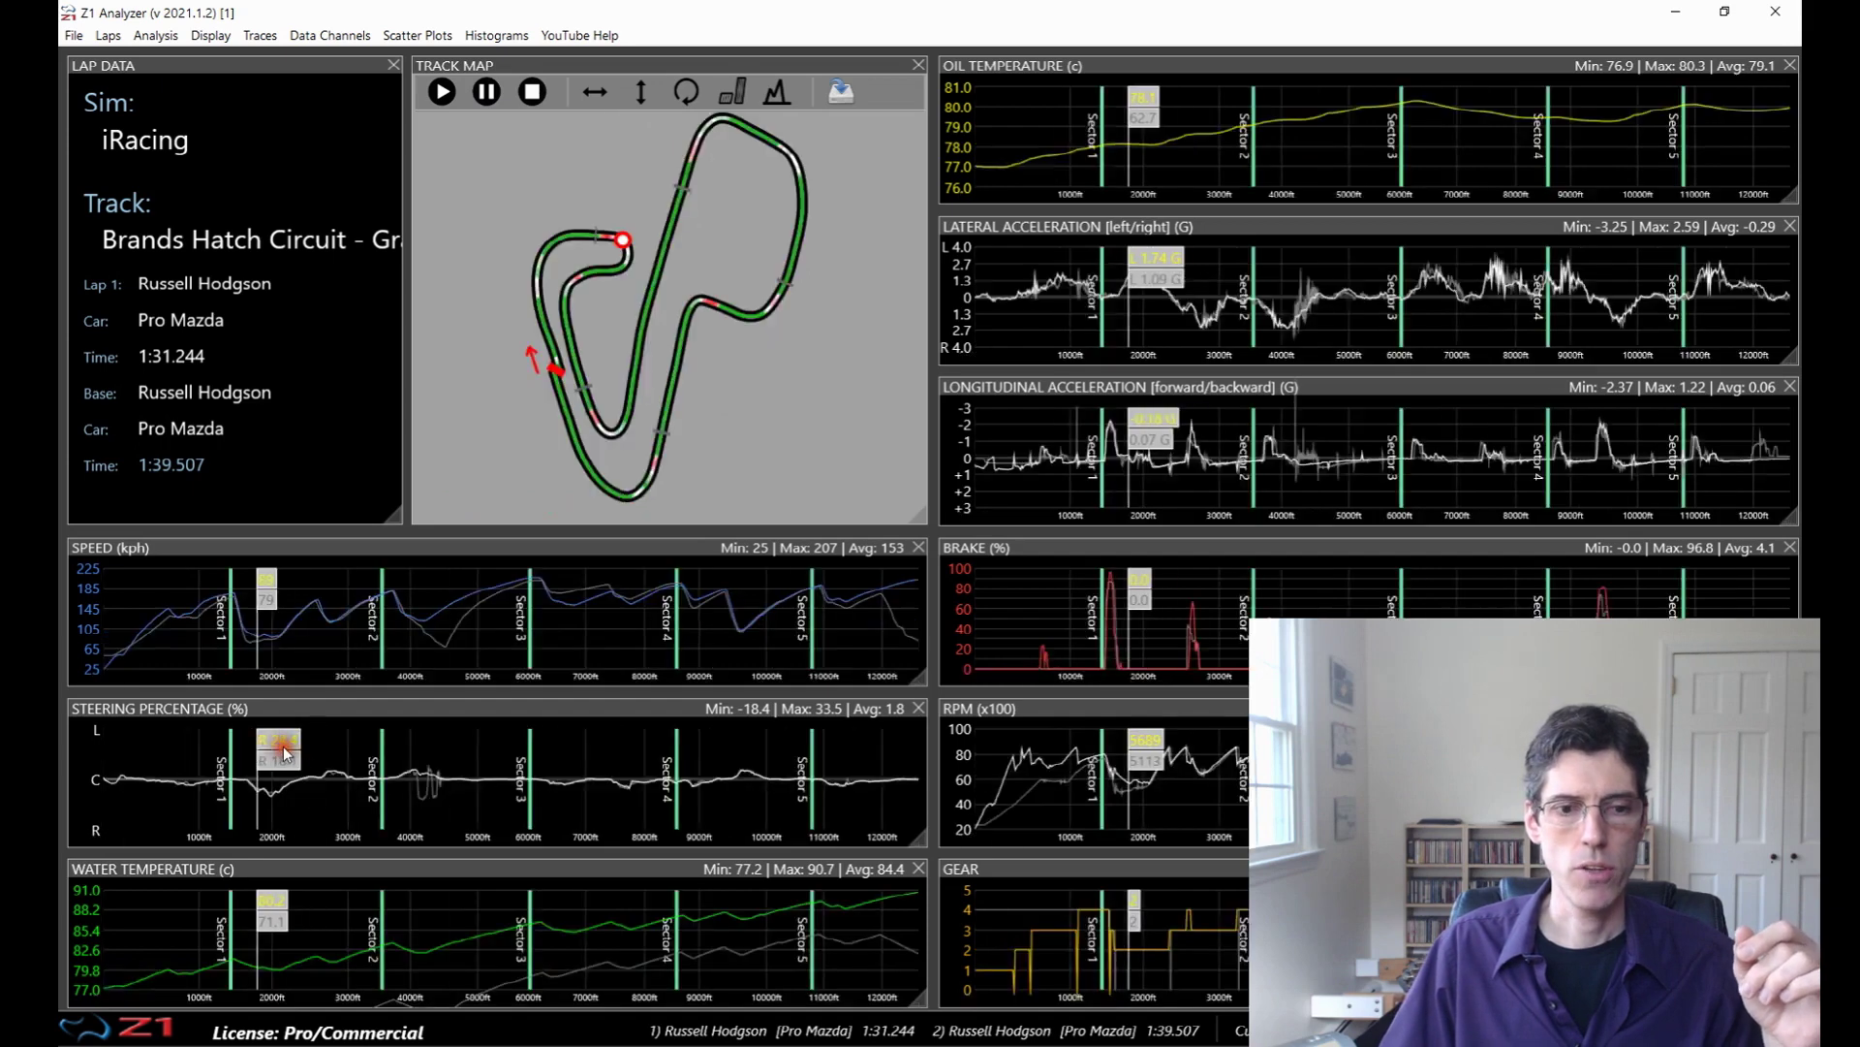
{"action": "left_click", "coordinate": [424, 751]}
{"action": "scroll", "coordinate": [410, 746], "scroll_direction": "up", "scroll_amount": 5}
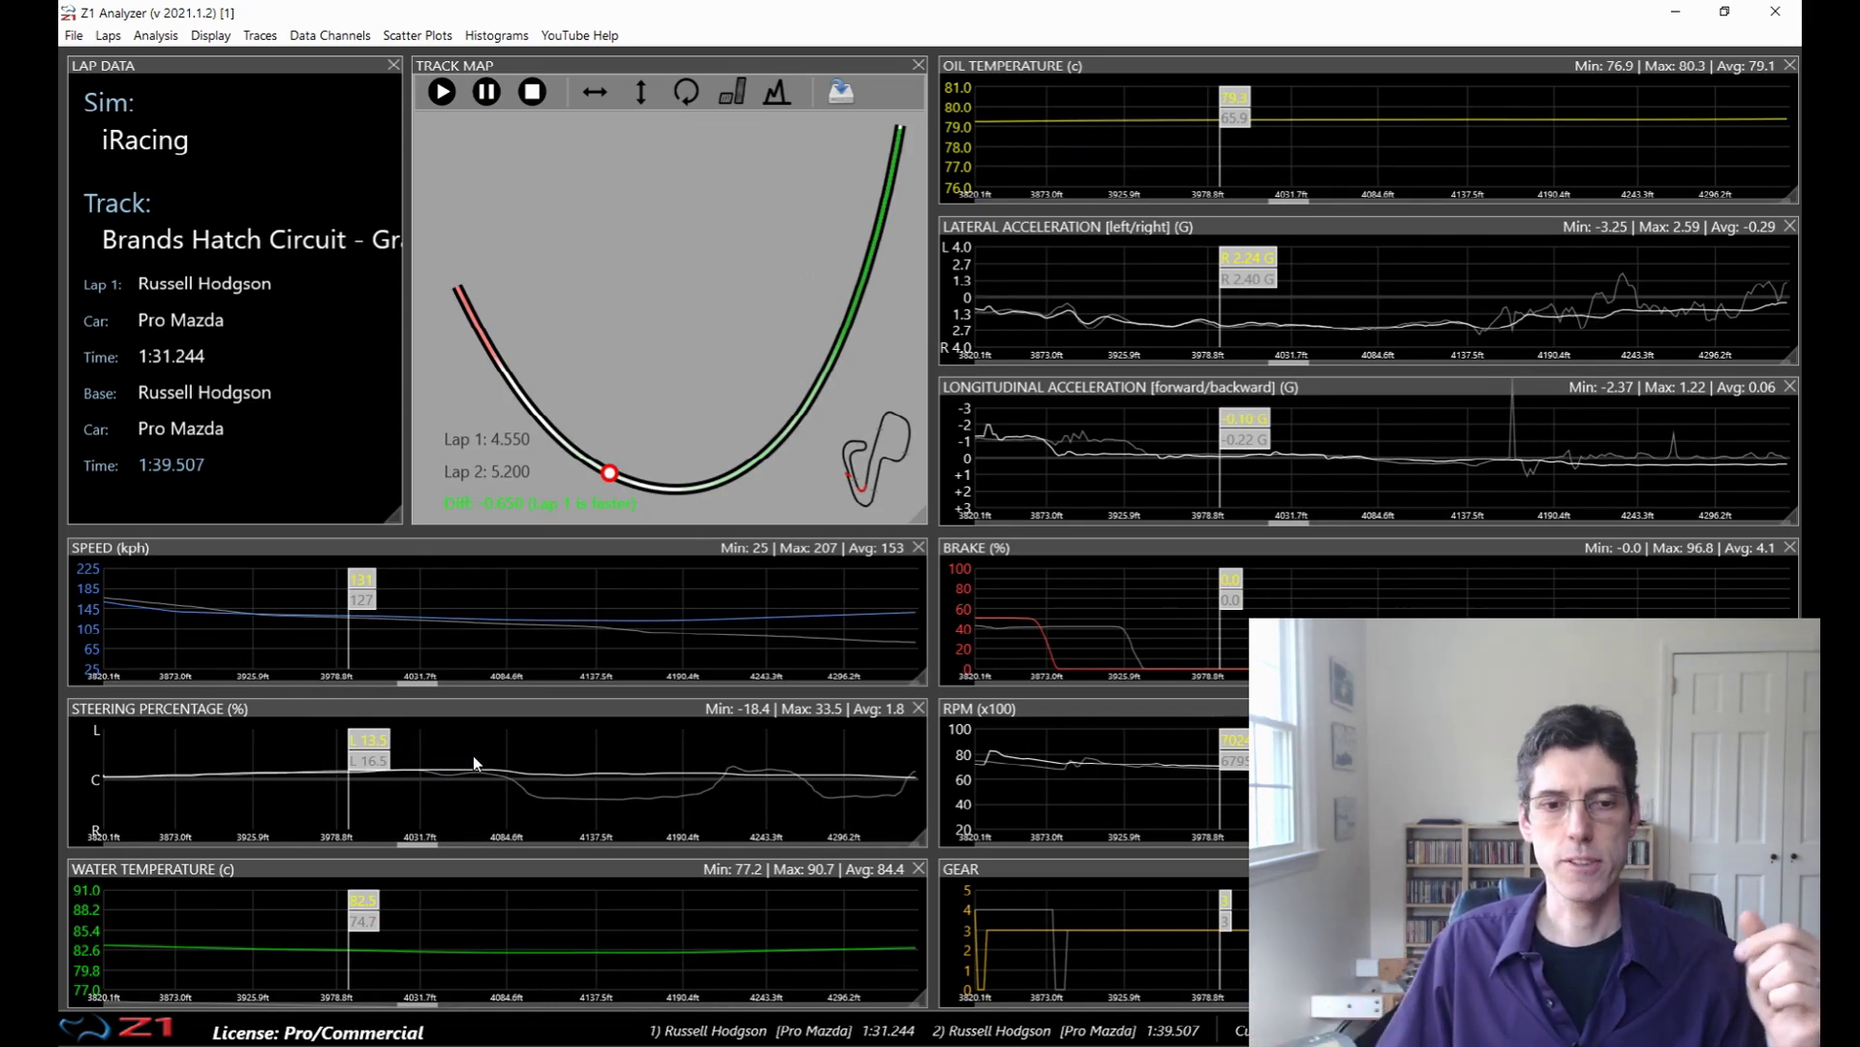
{"action": "double_click", "coordinate": [475, 753]}
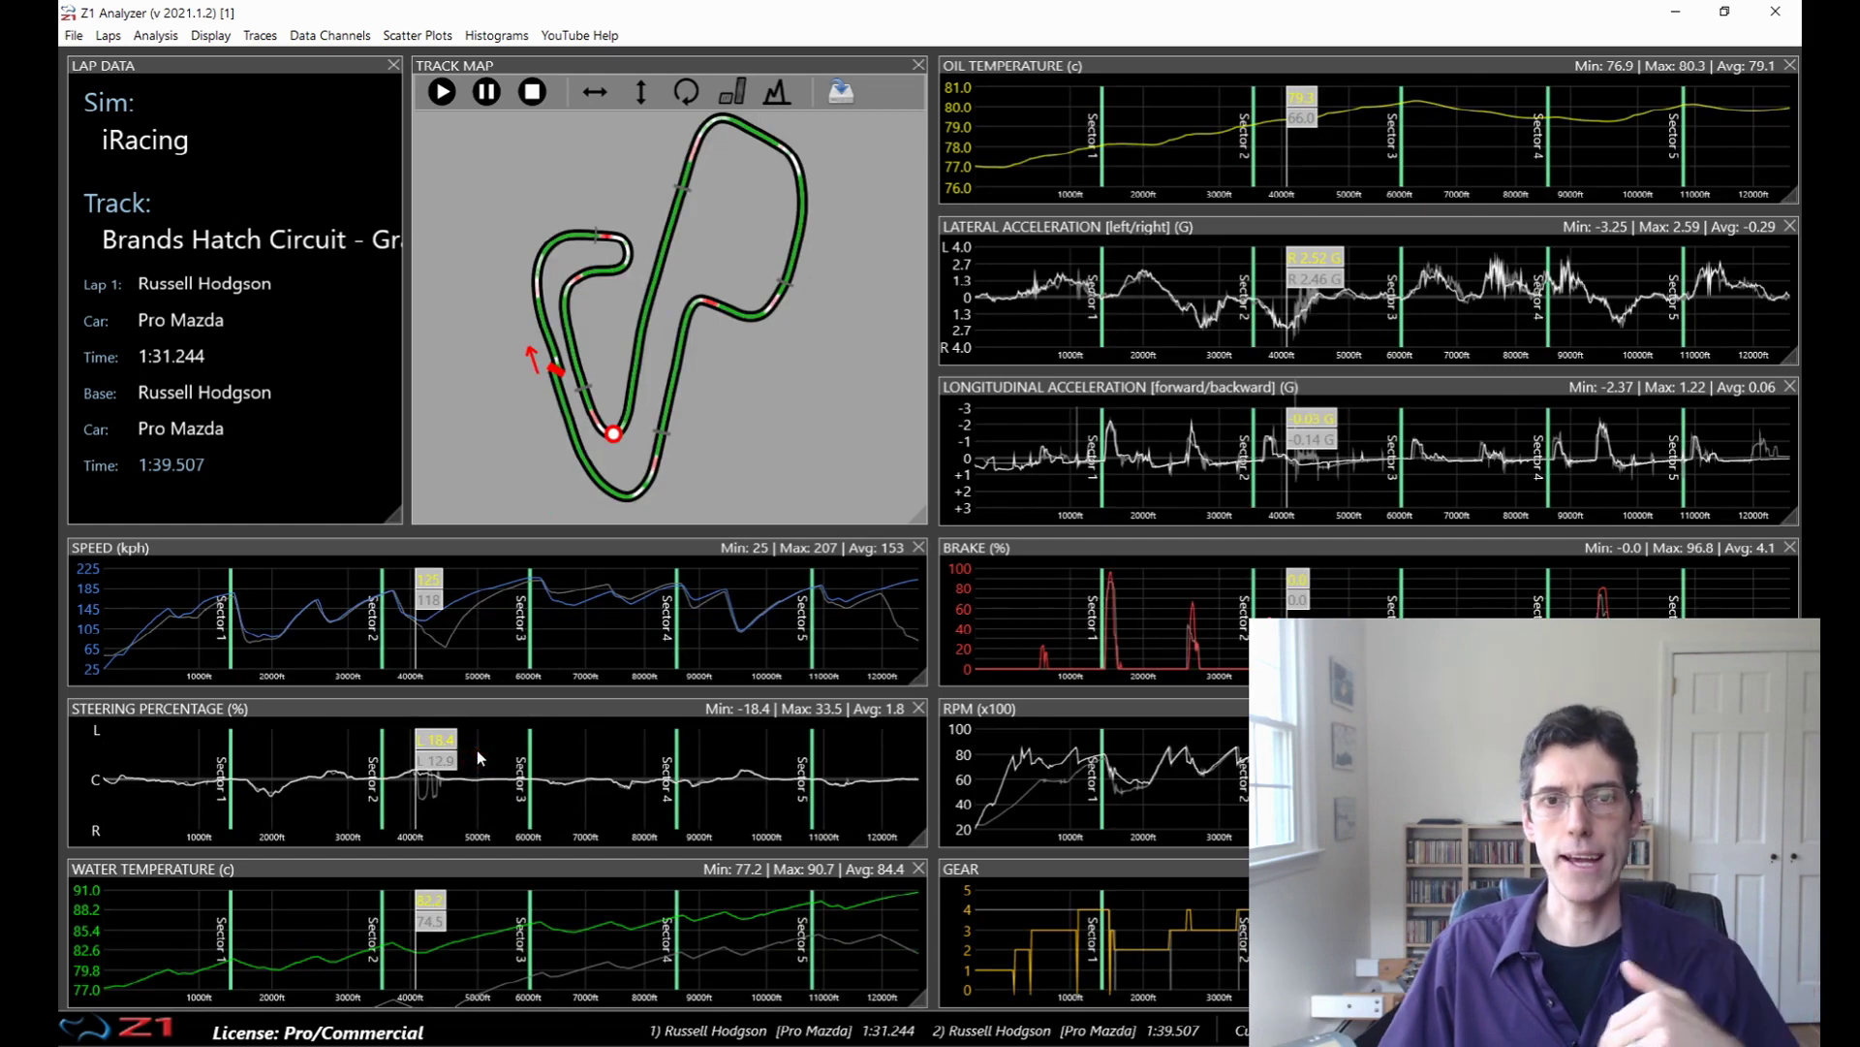
{"action": "left_click", "coordinate": [477, 750]}
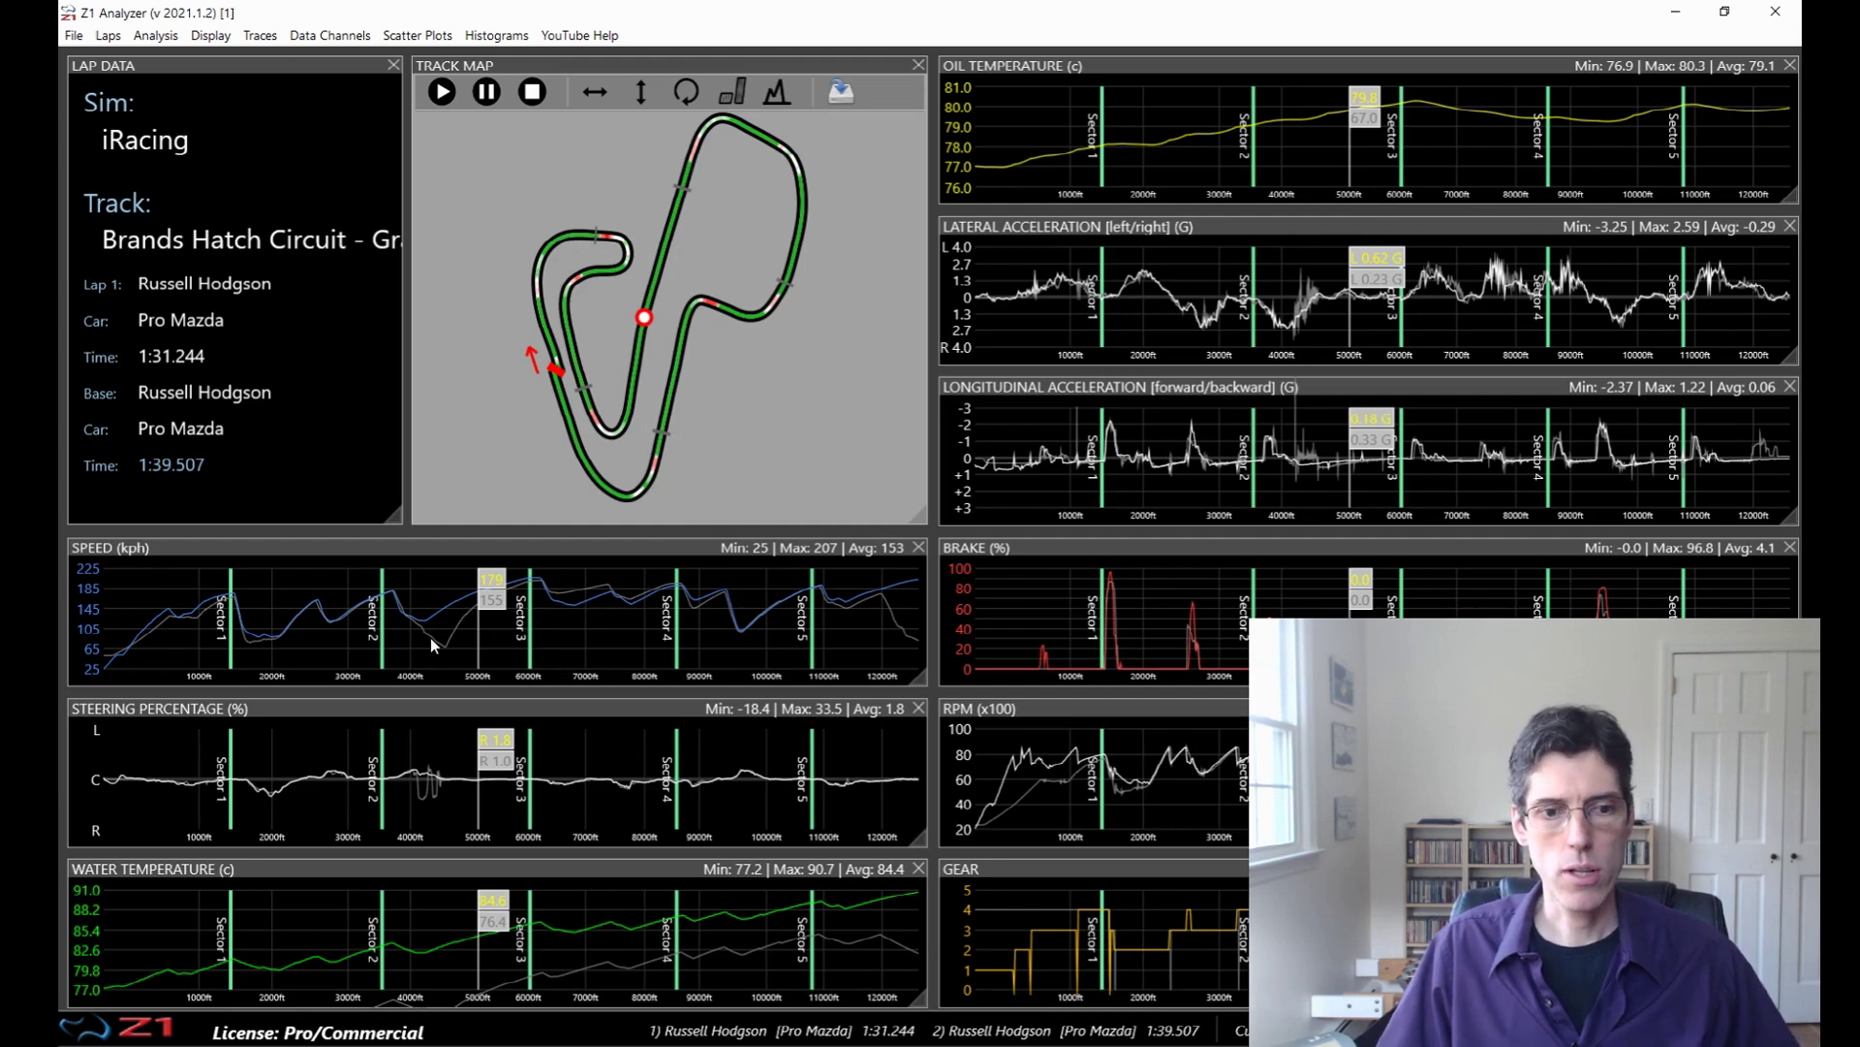
{"action": "left_click_drag", "start_coordinate": [431, 638], "coordinate": [598, 642]}
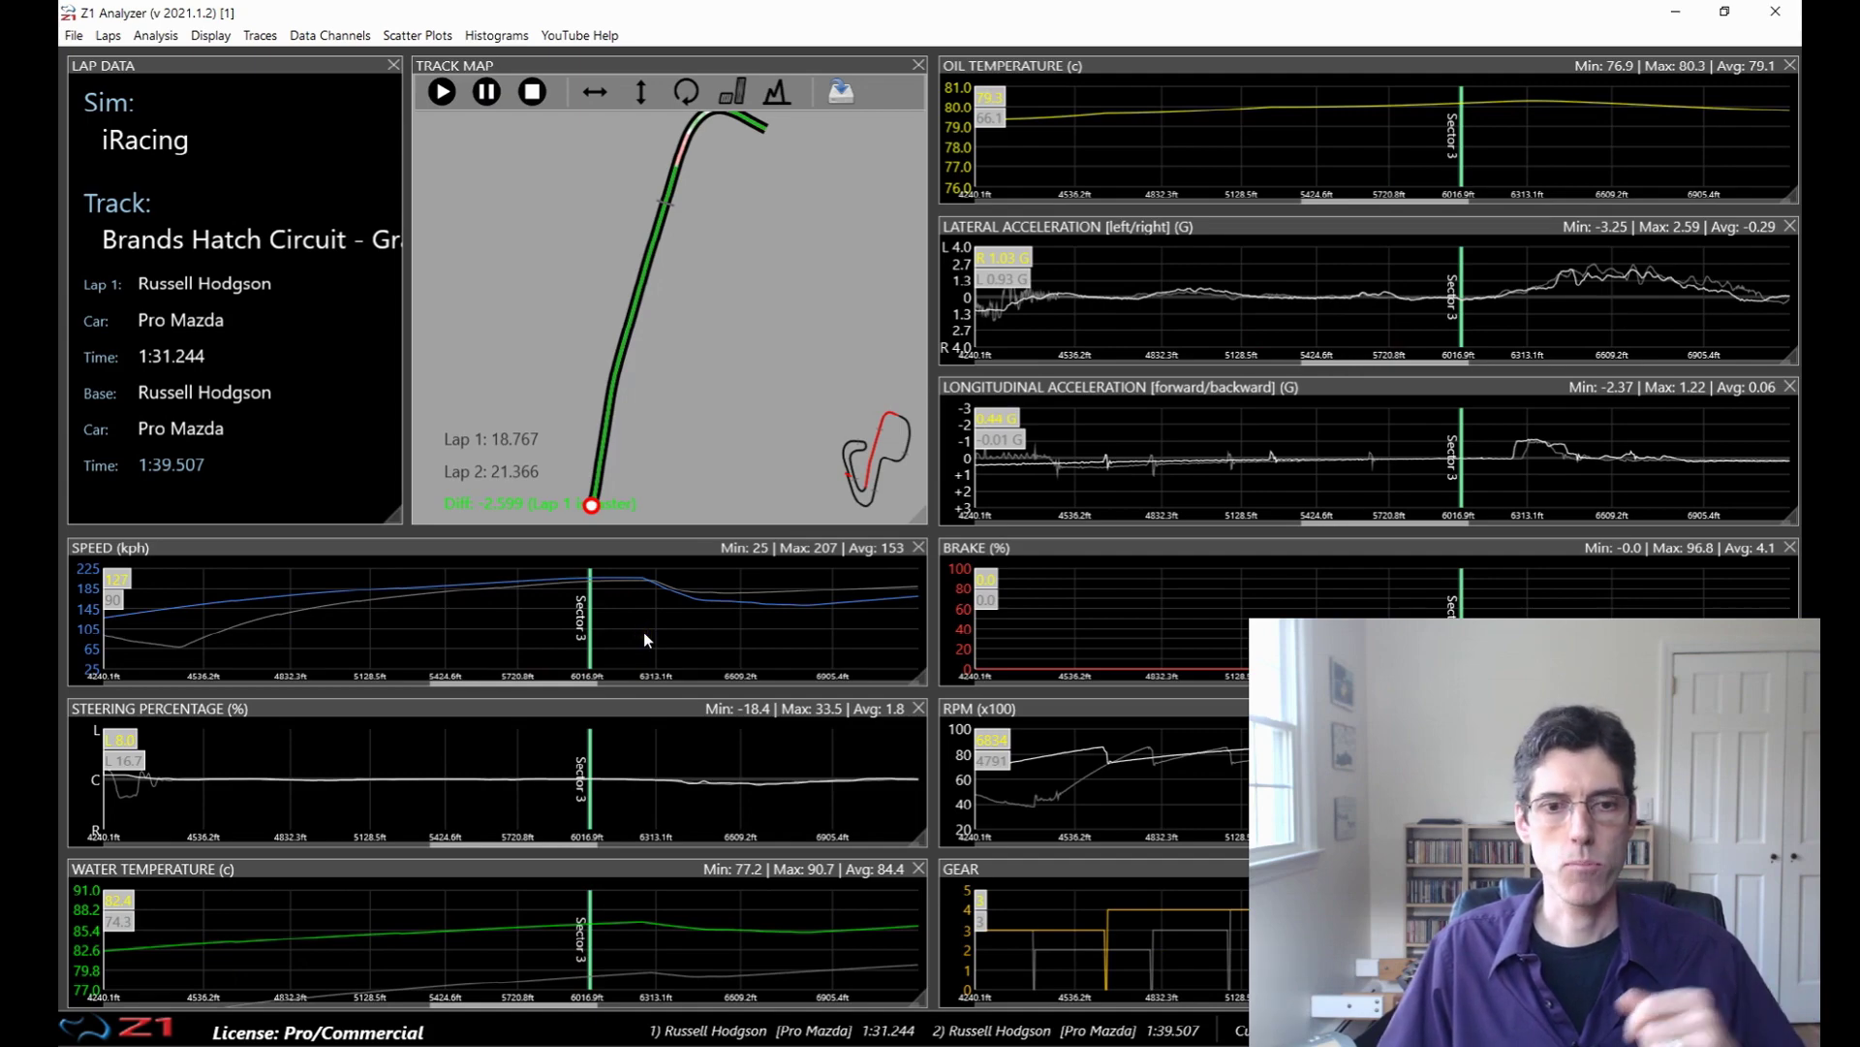
{"action": "scroll", "coordinate": [643, 634], "scroll_direction": "down", "scroll_amount": 5}
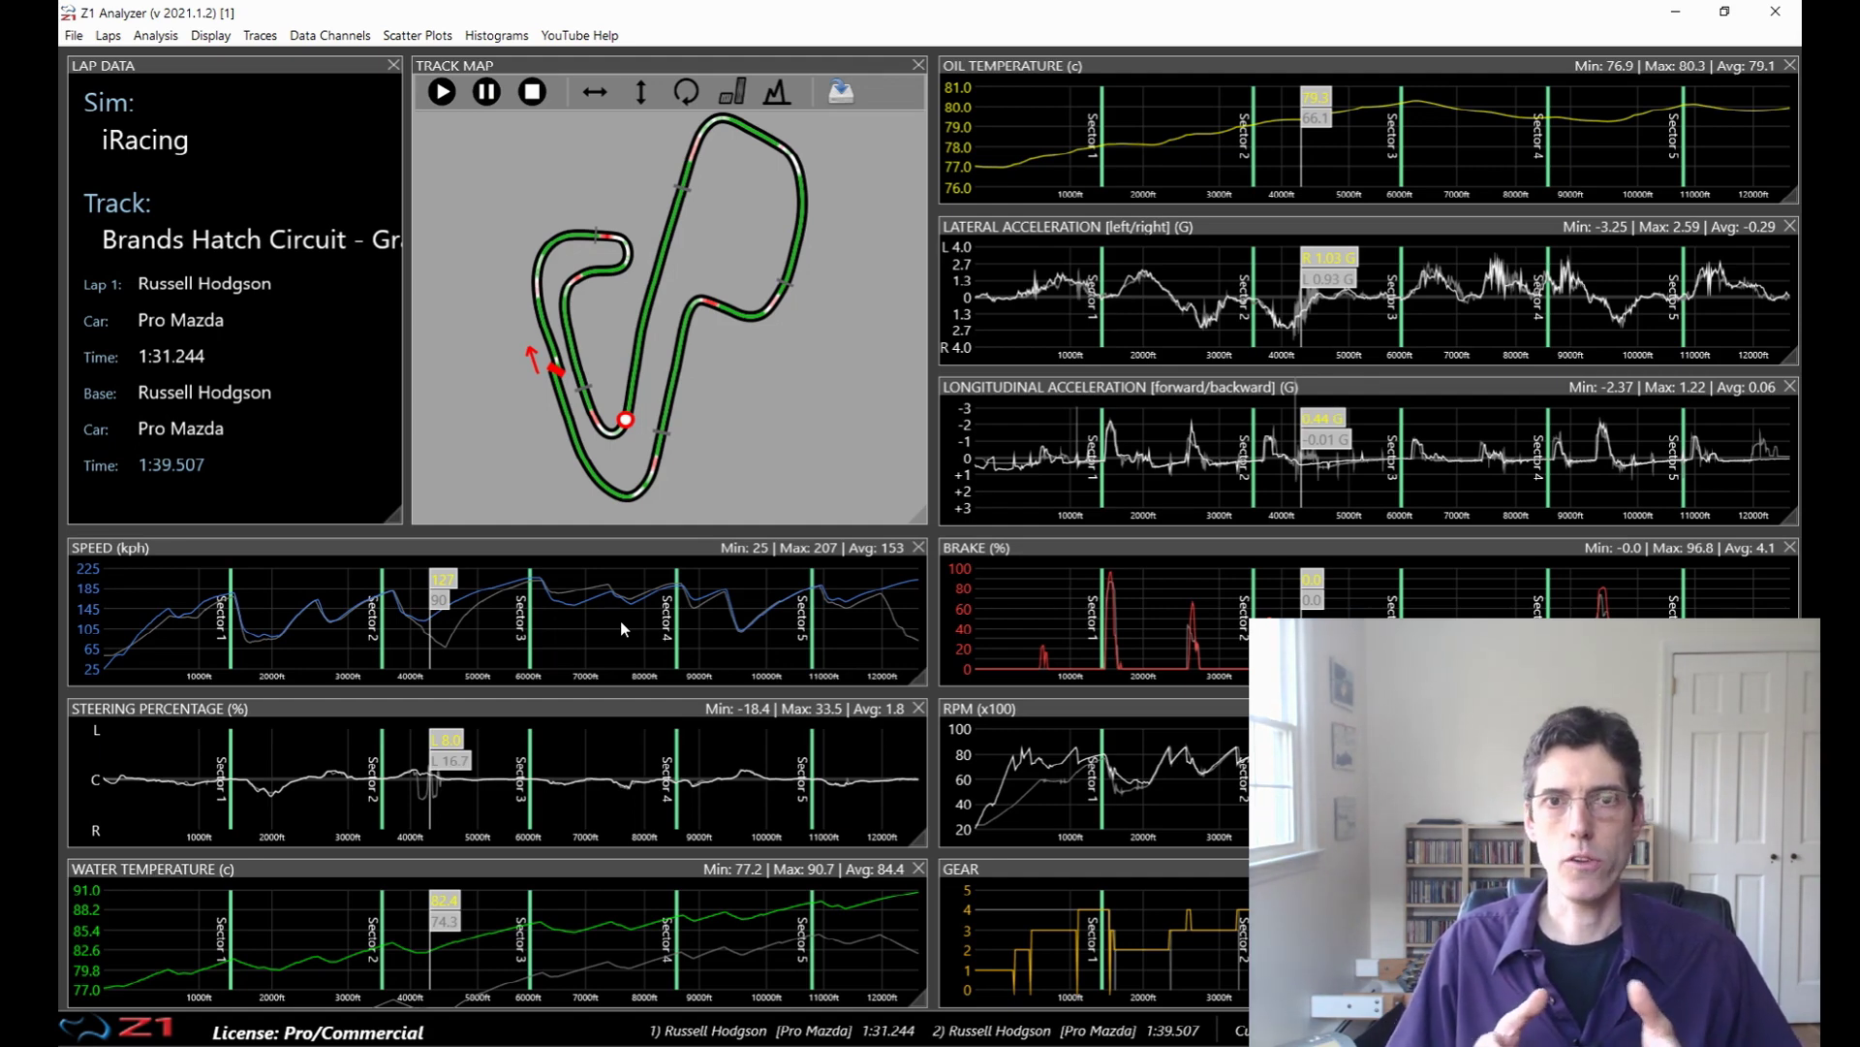
Move the position marker between about 7000 and 7900 ft to compare both laps.
{"action": "left_click", "coordinate": [620, 630]}
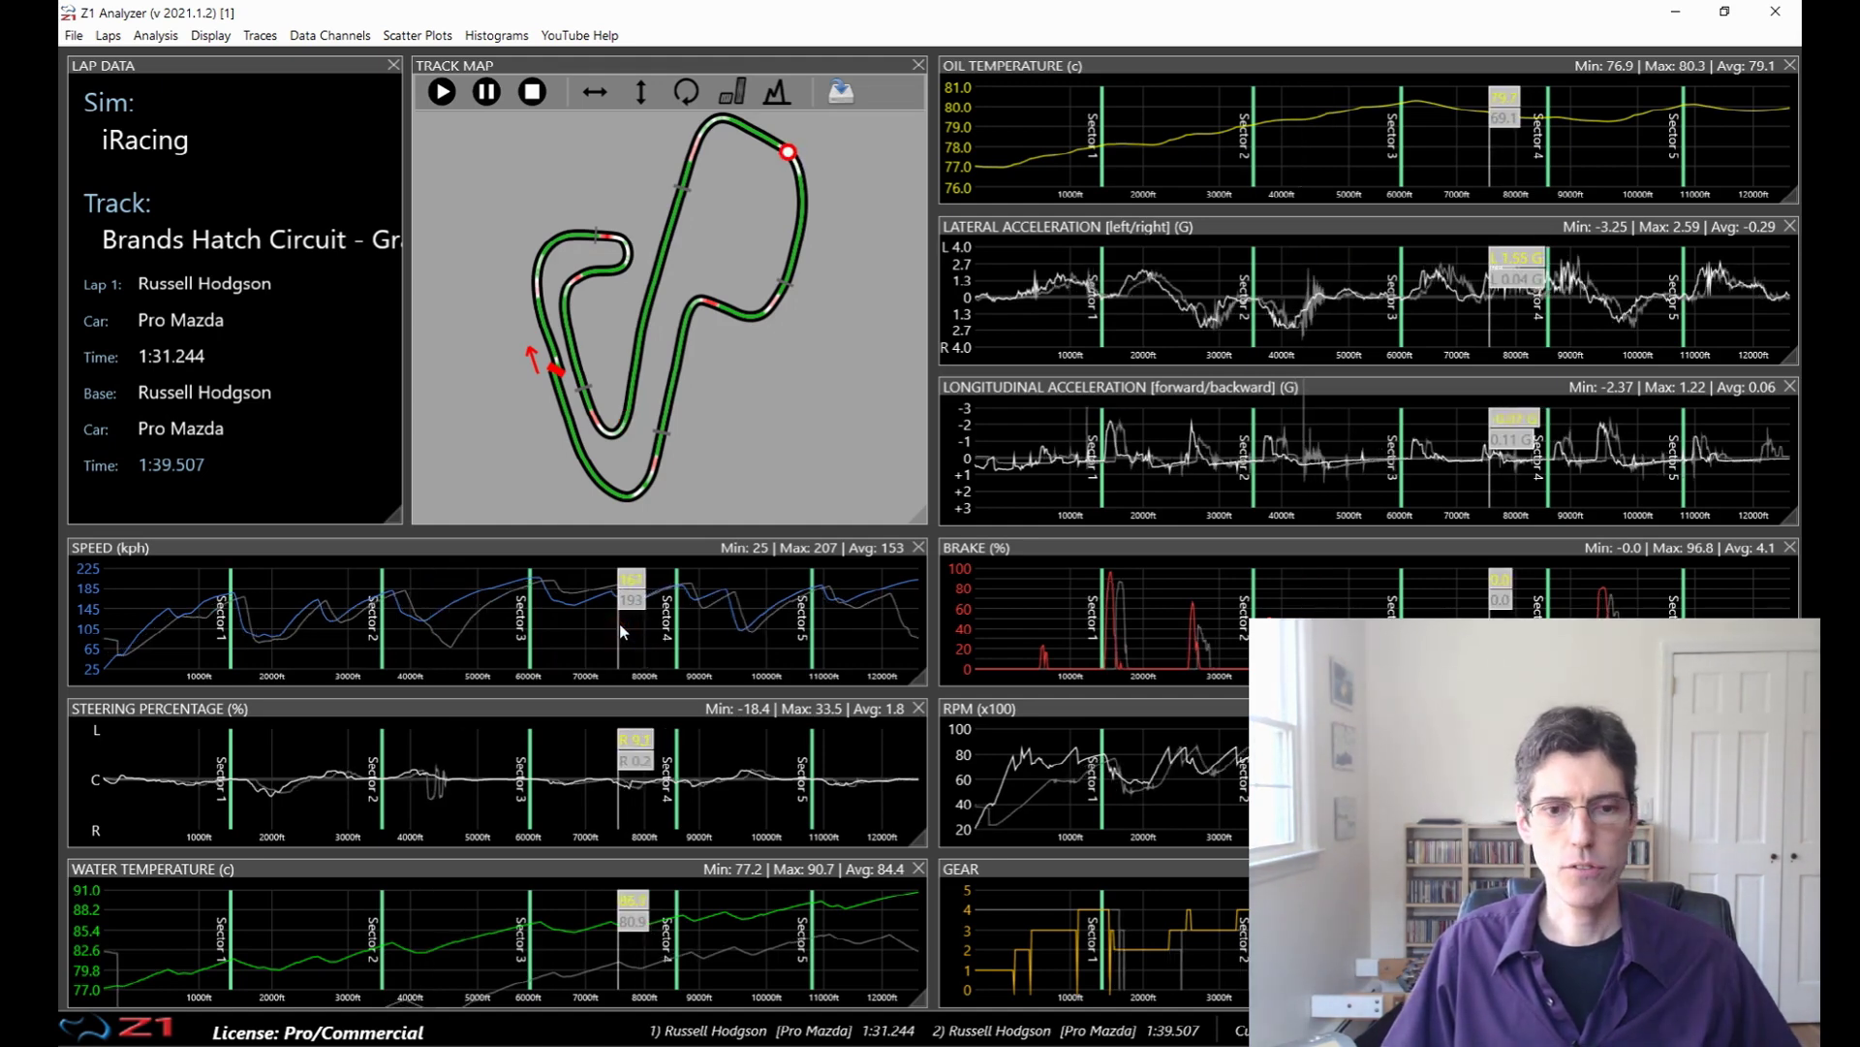
{"action": "left_click", "coordinate": [582, 630]}
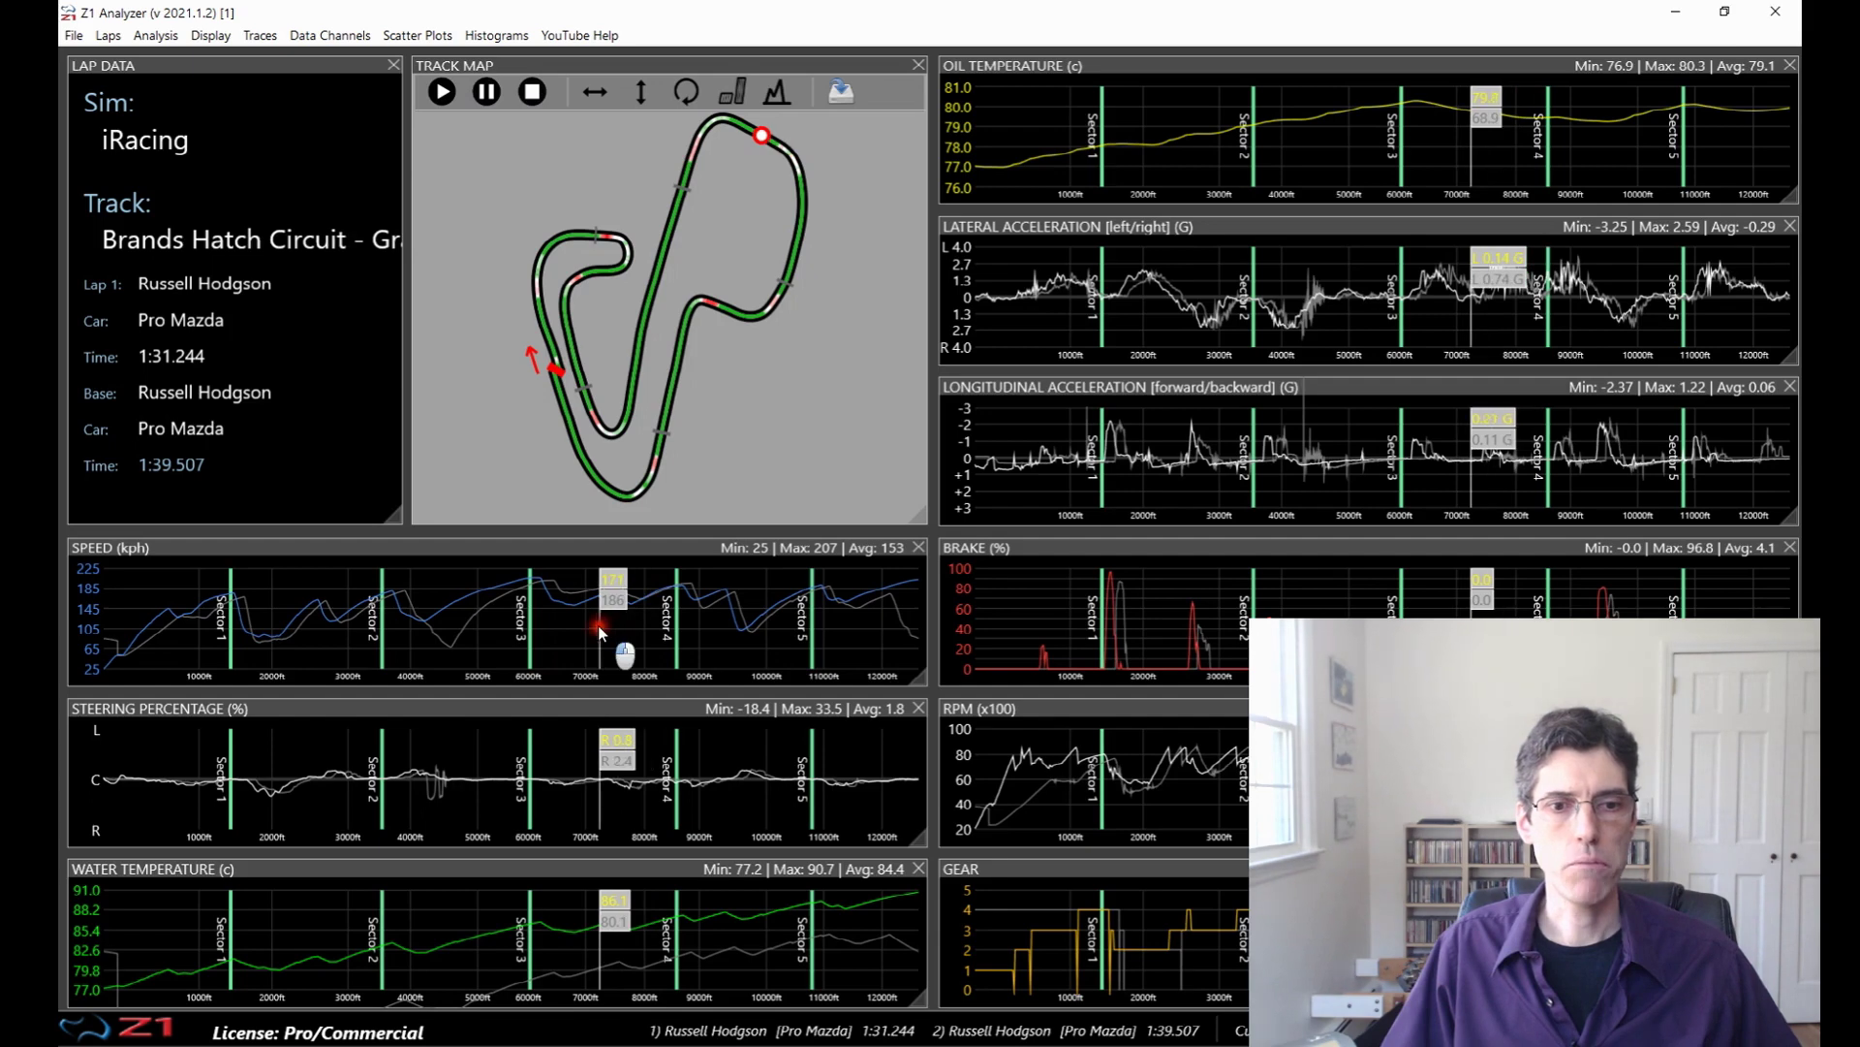
{"action": "left_click", "coordinate": [619, 631]}
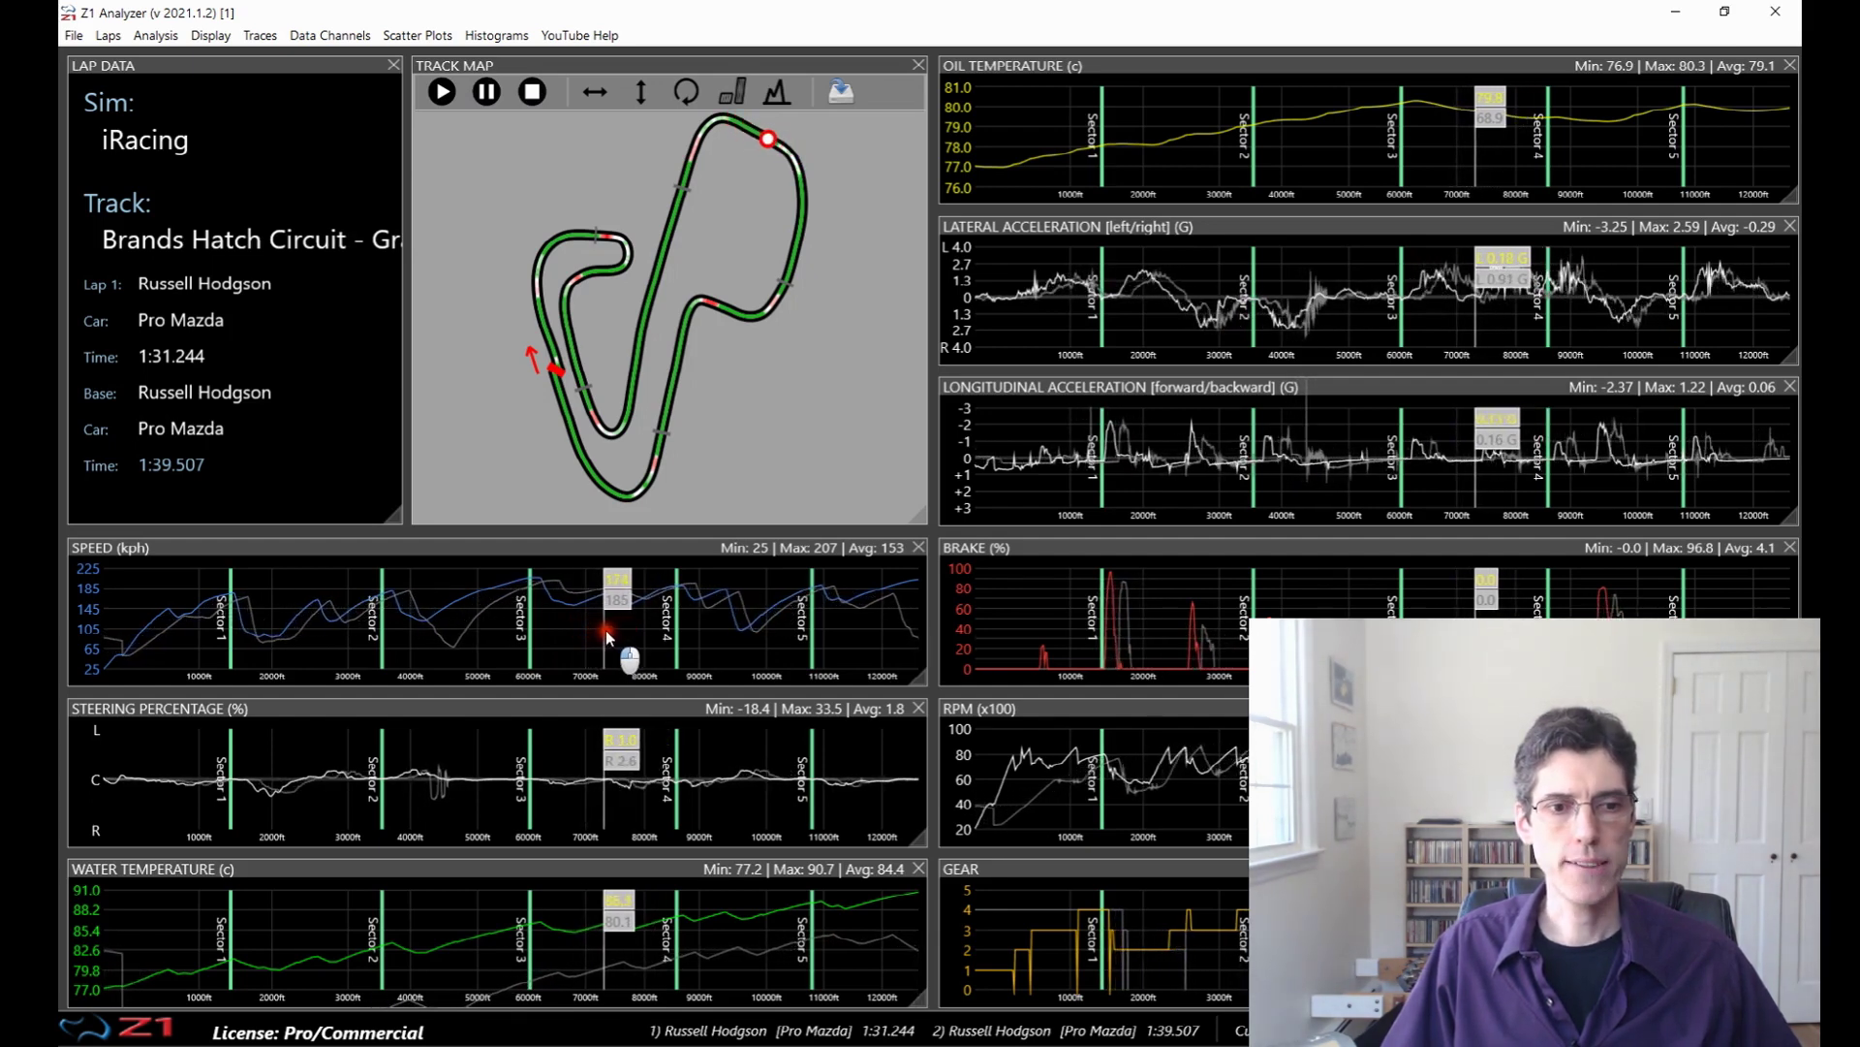
{"action": "left_click", "coordinate": [620, 631]}
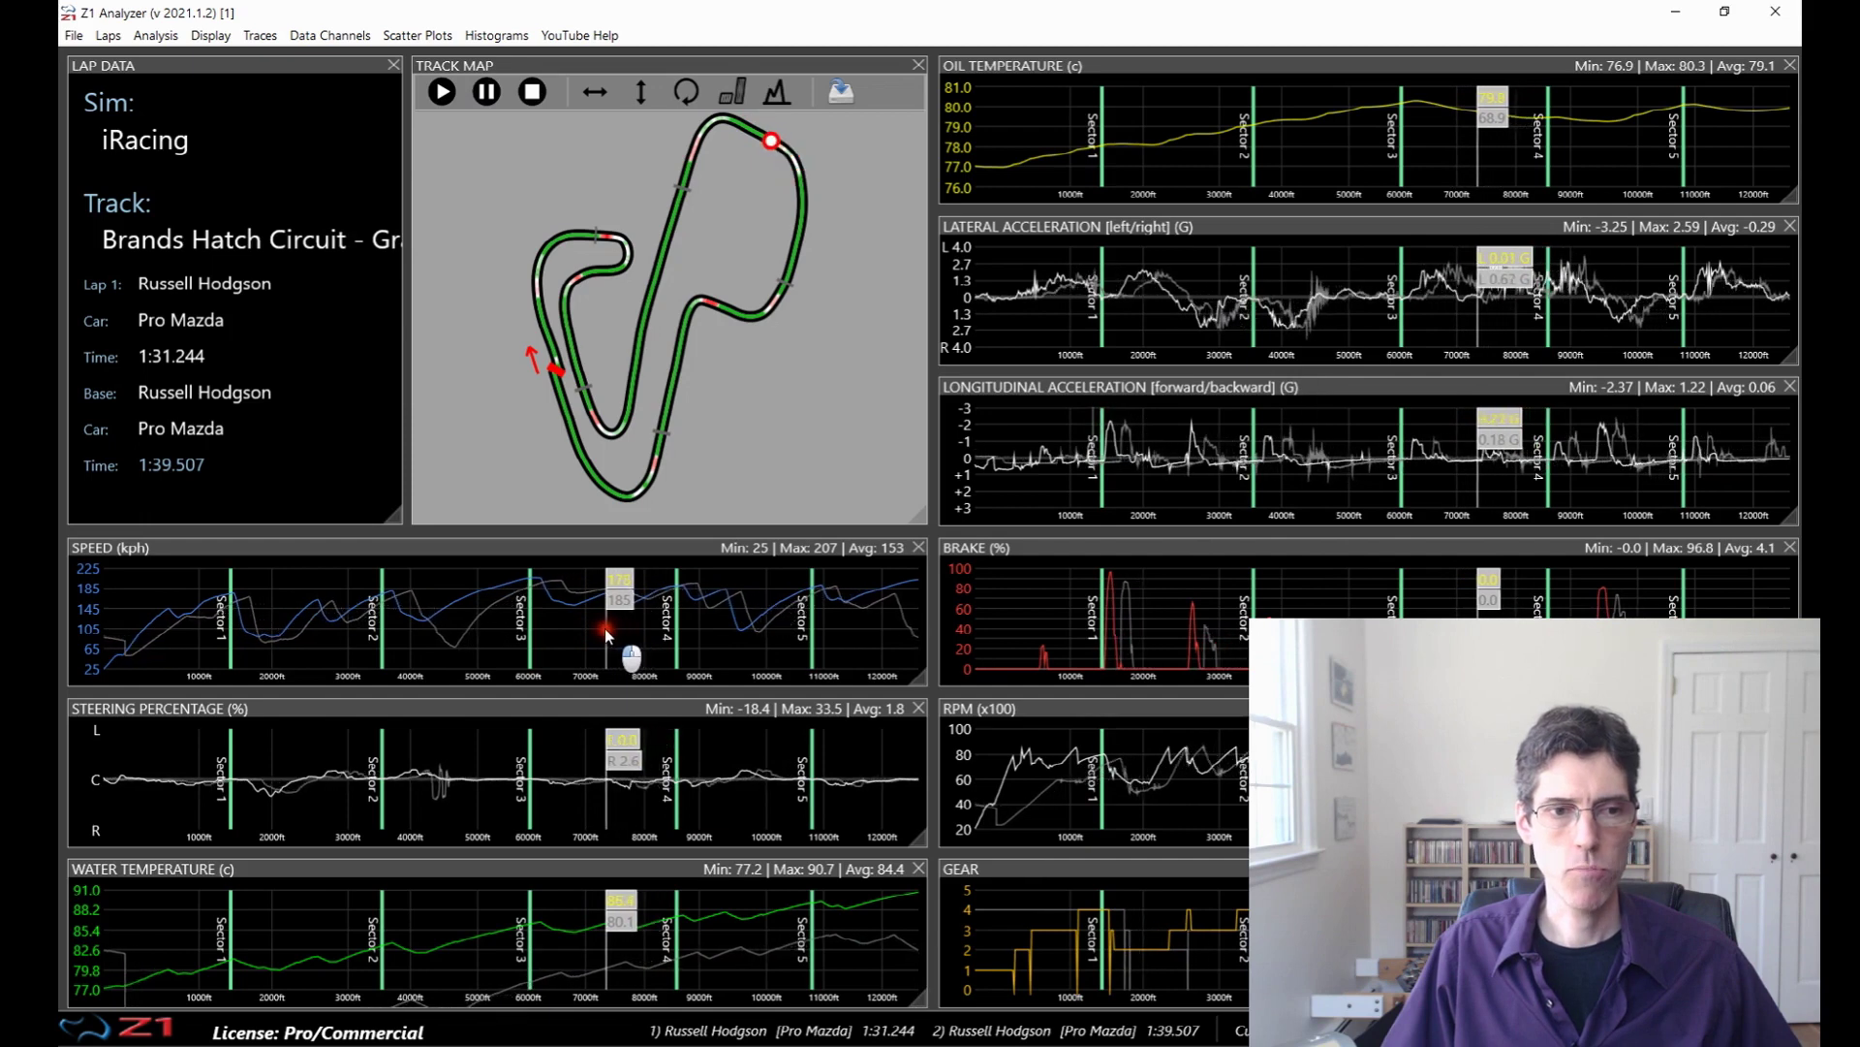
{"action": "left_click", "coordinate": [596, 628]}
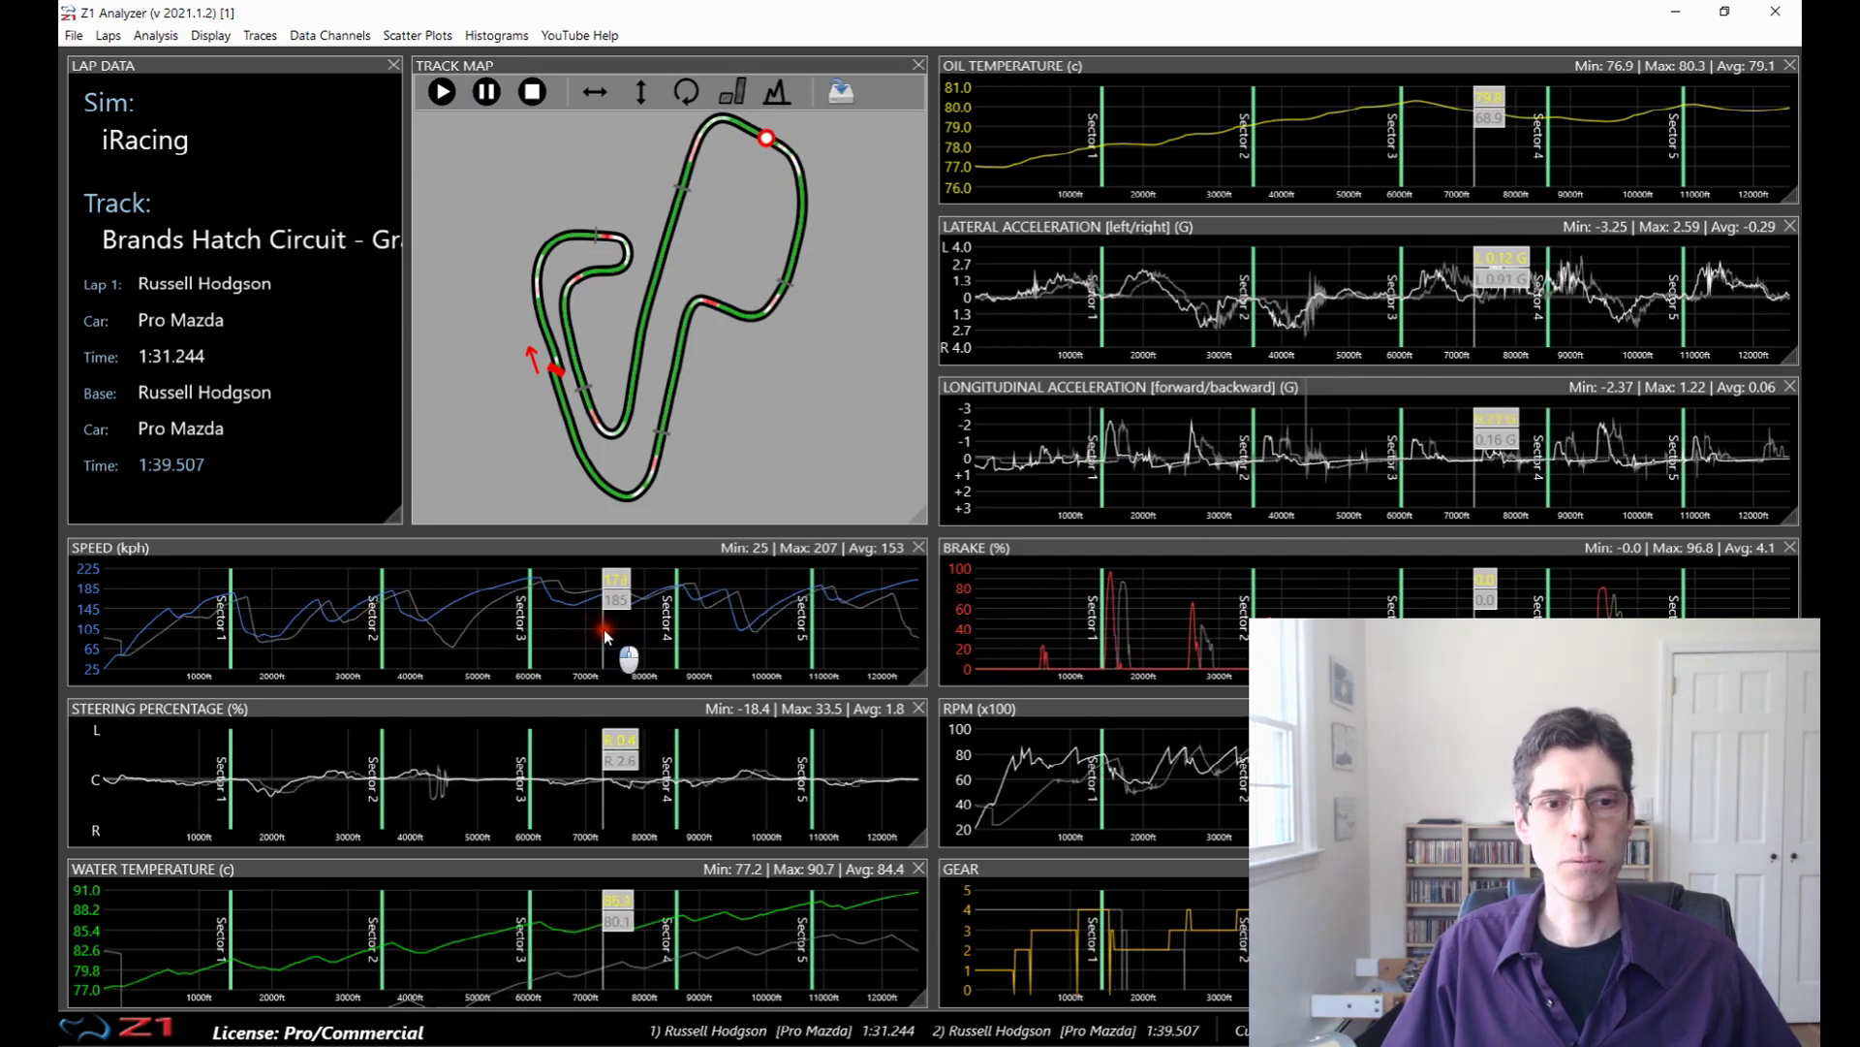
{"action": "left_click", "coordinate": [591, 629]}
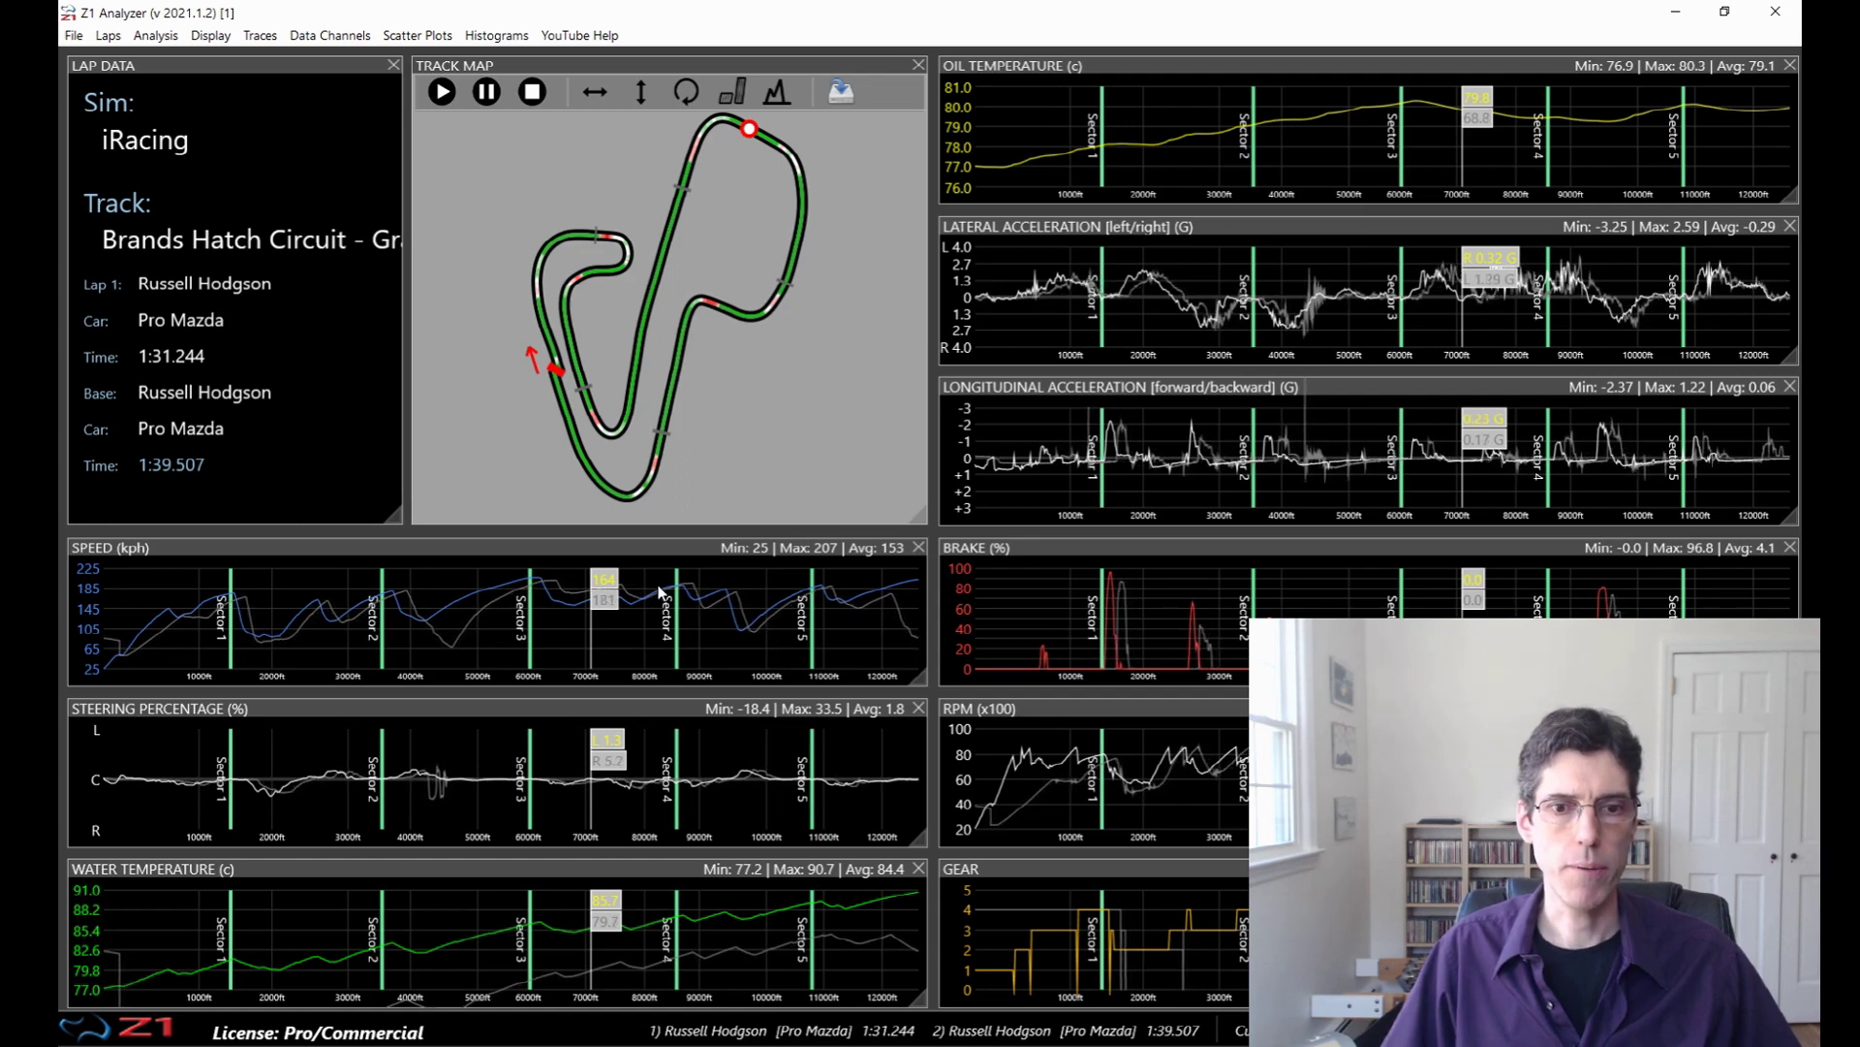
{"action": "left_click", "coordinate": [106, 36]}
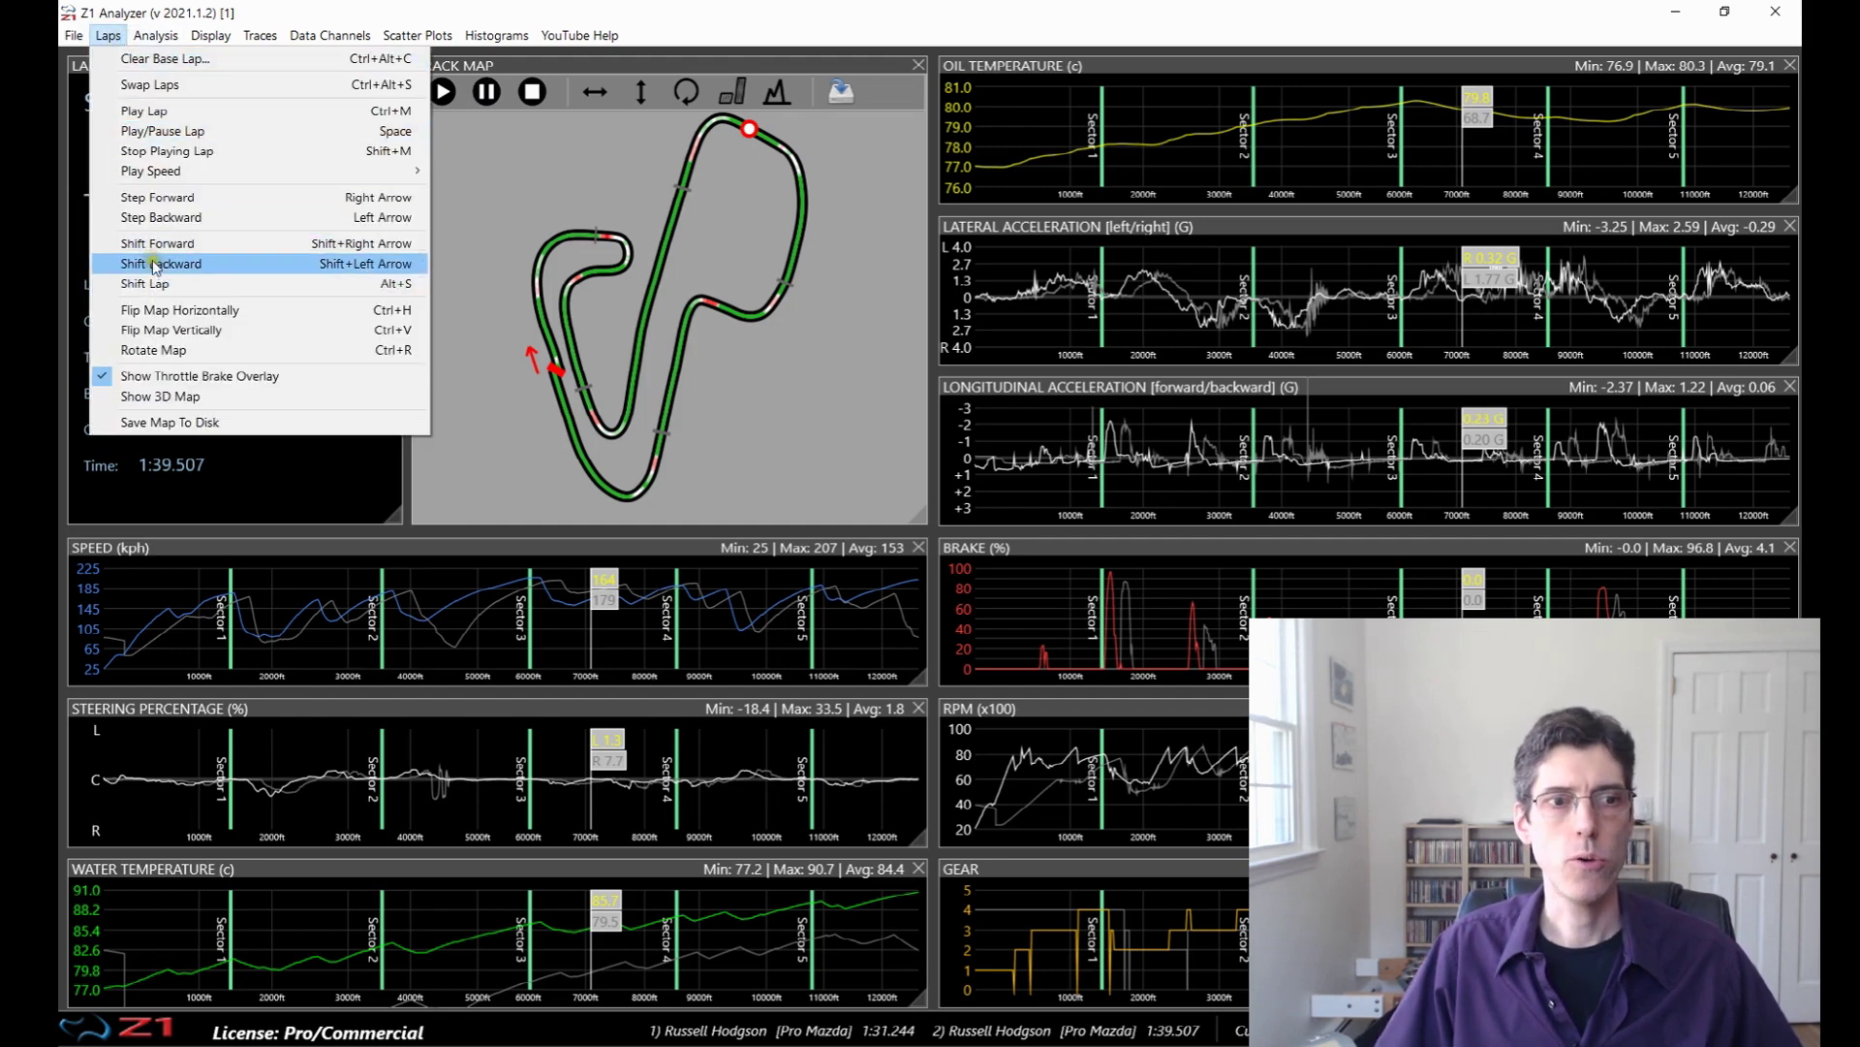
Shift the base lap by 10 in Shift Lap, keeping Feet as the unit.
{"action": "left_click", "coordinate": [158, 284]}
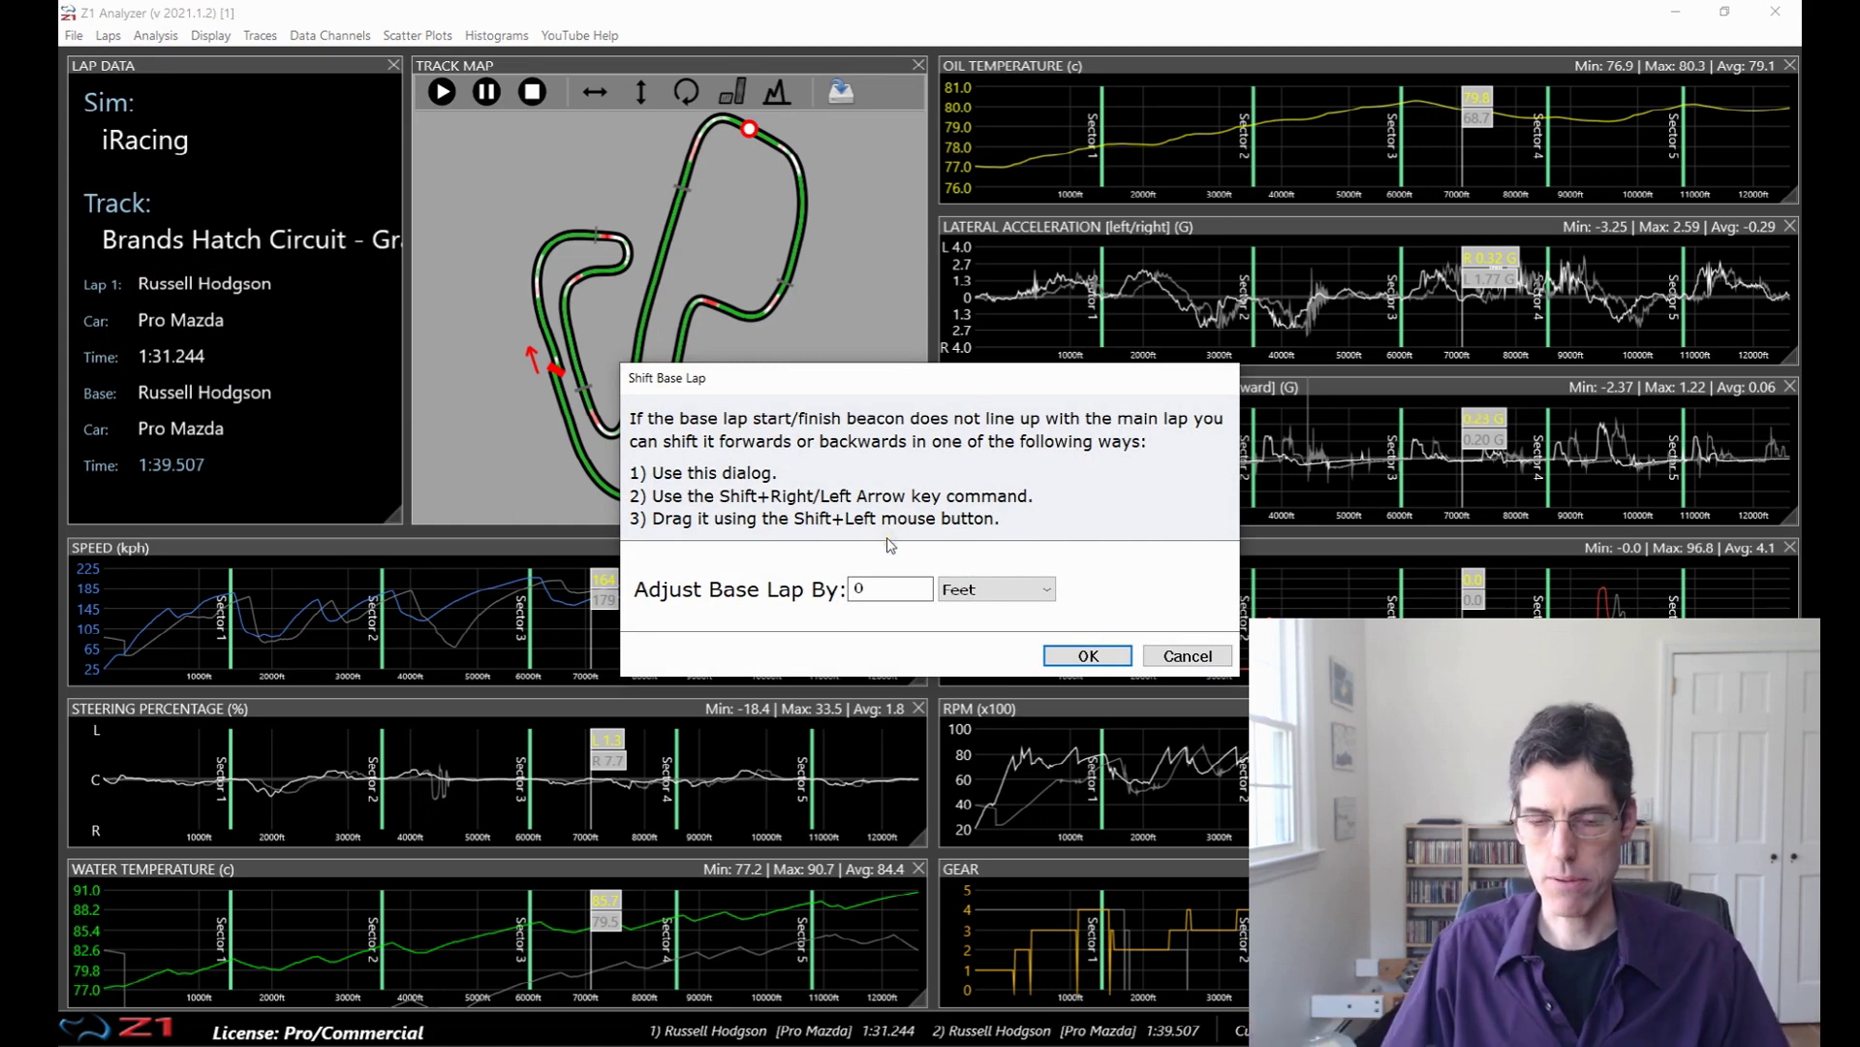
{"action": "left_click", "coordinate": [1040, 591]}
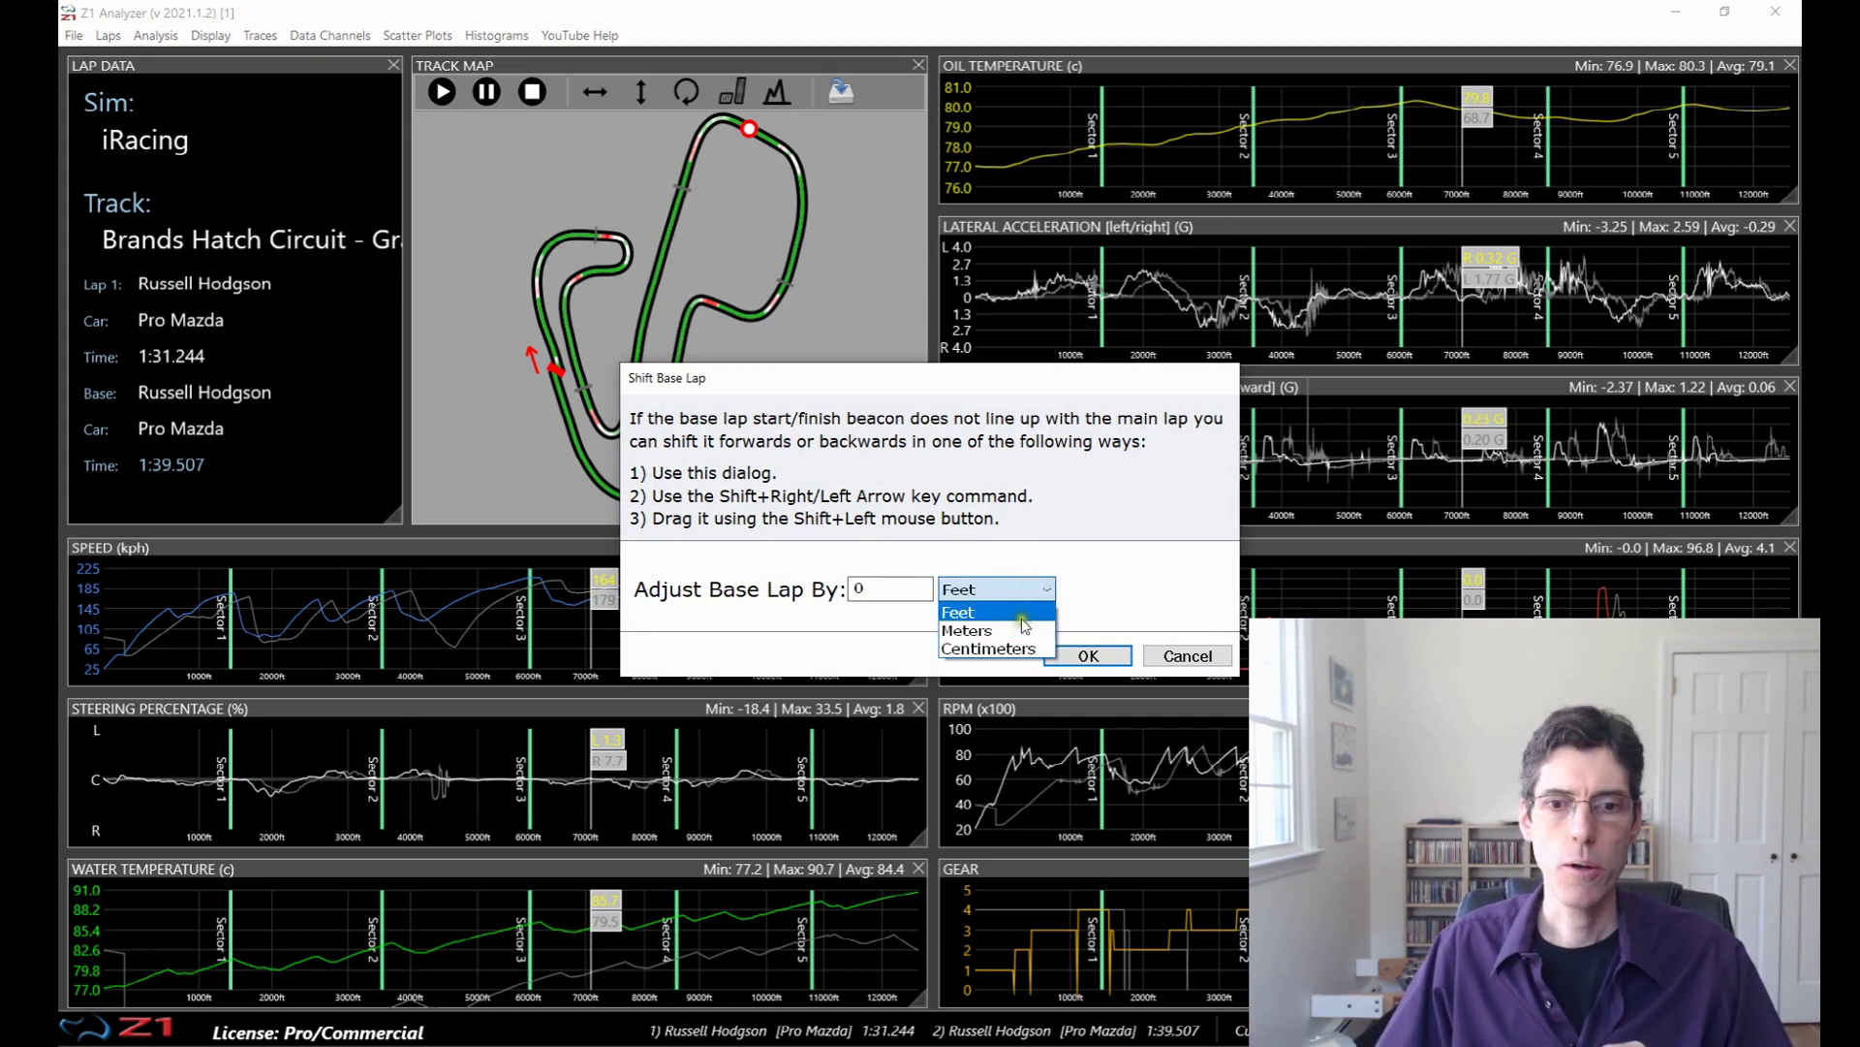
{"action": "left_click", "coordinate": [1117, 585]}
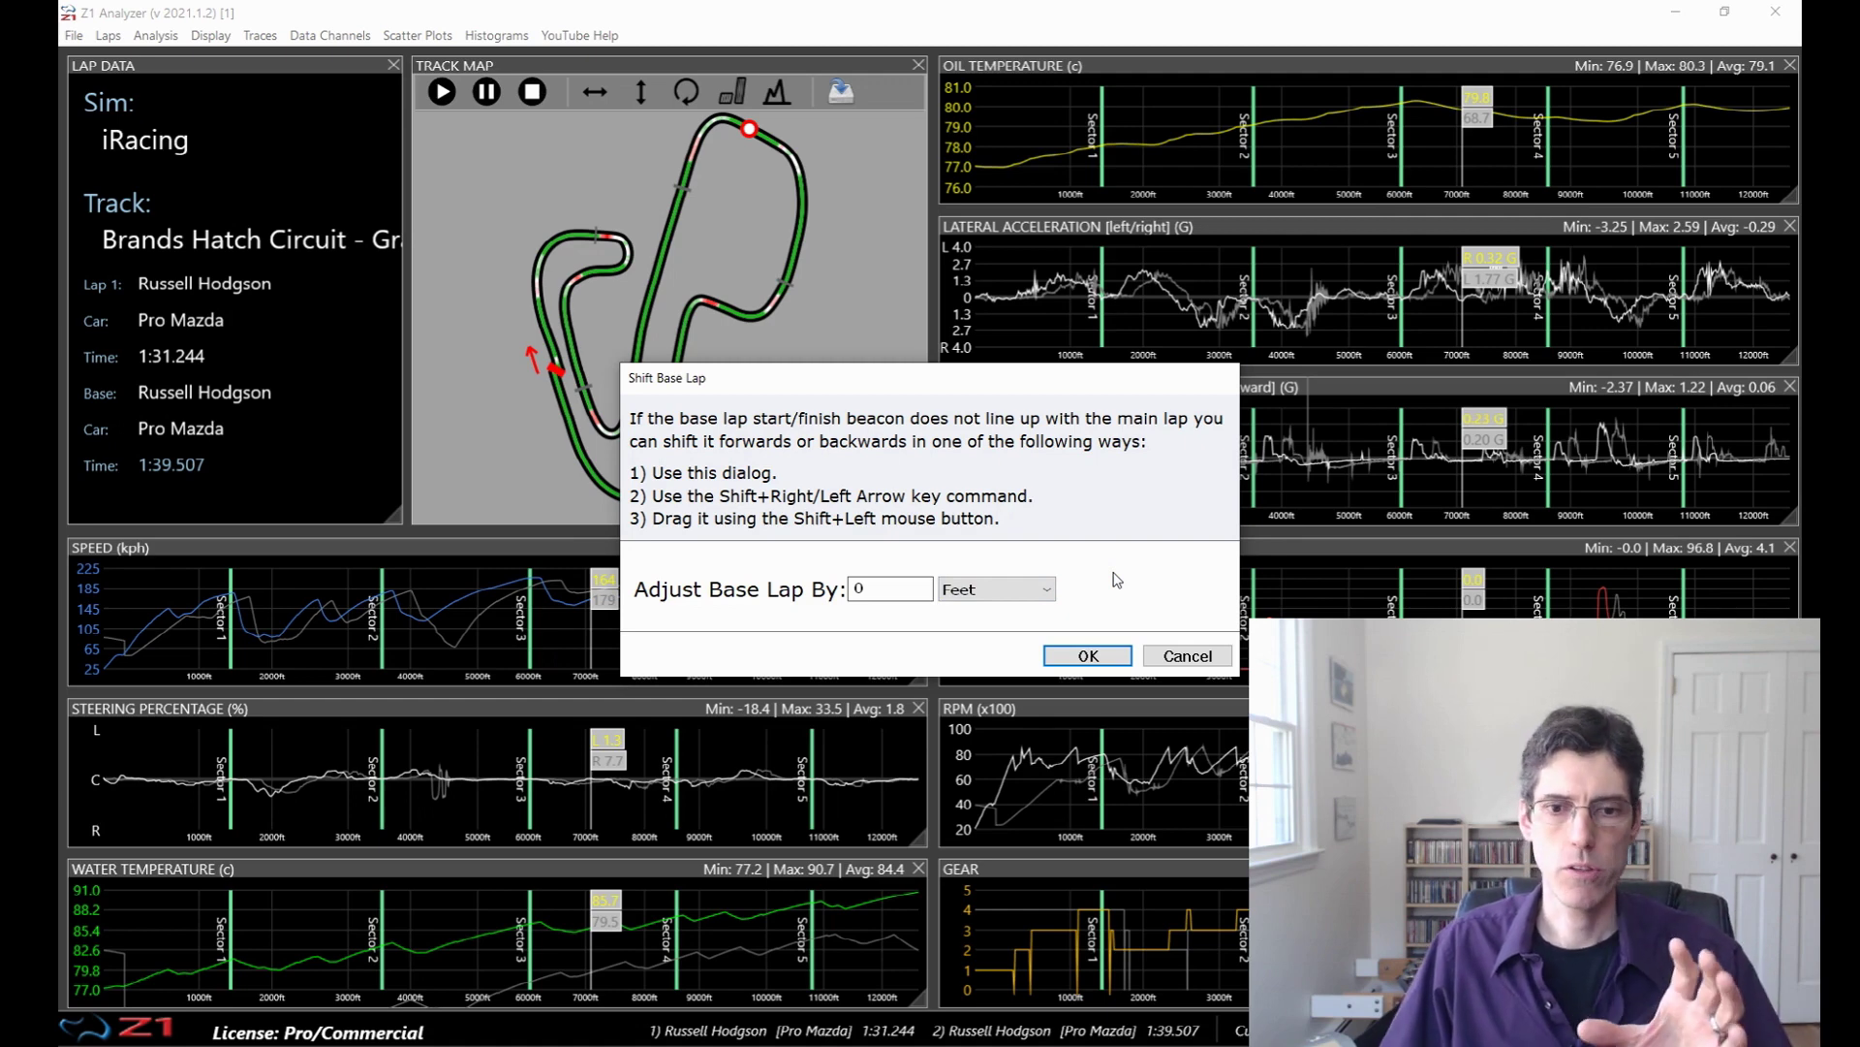
{"action": "left_click", "coordinate": [906, 593]}
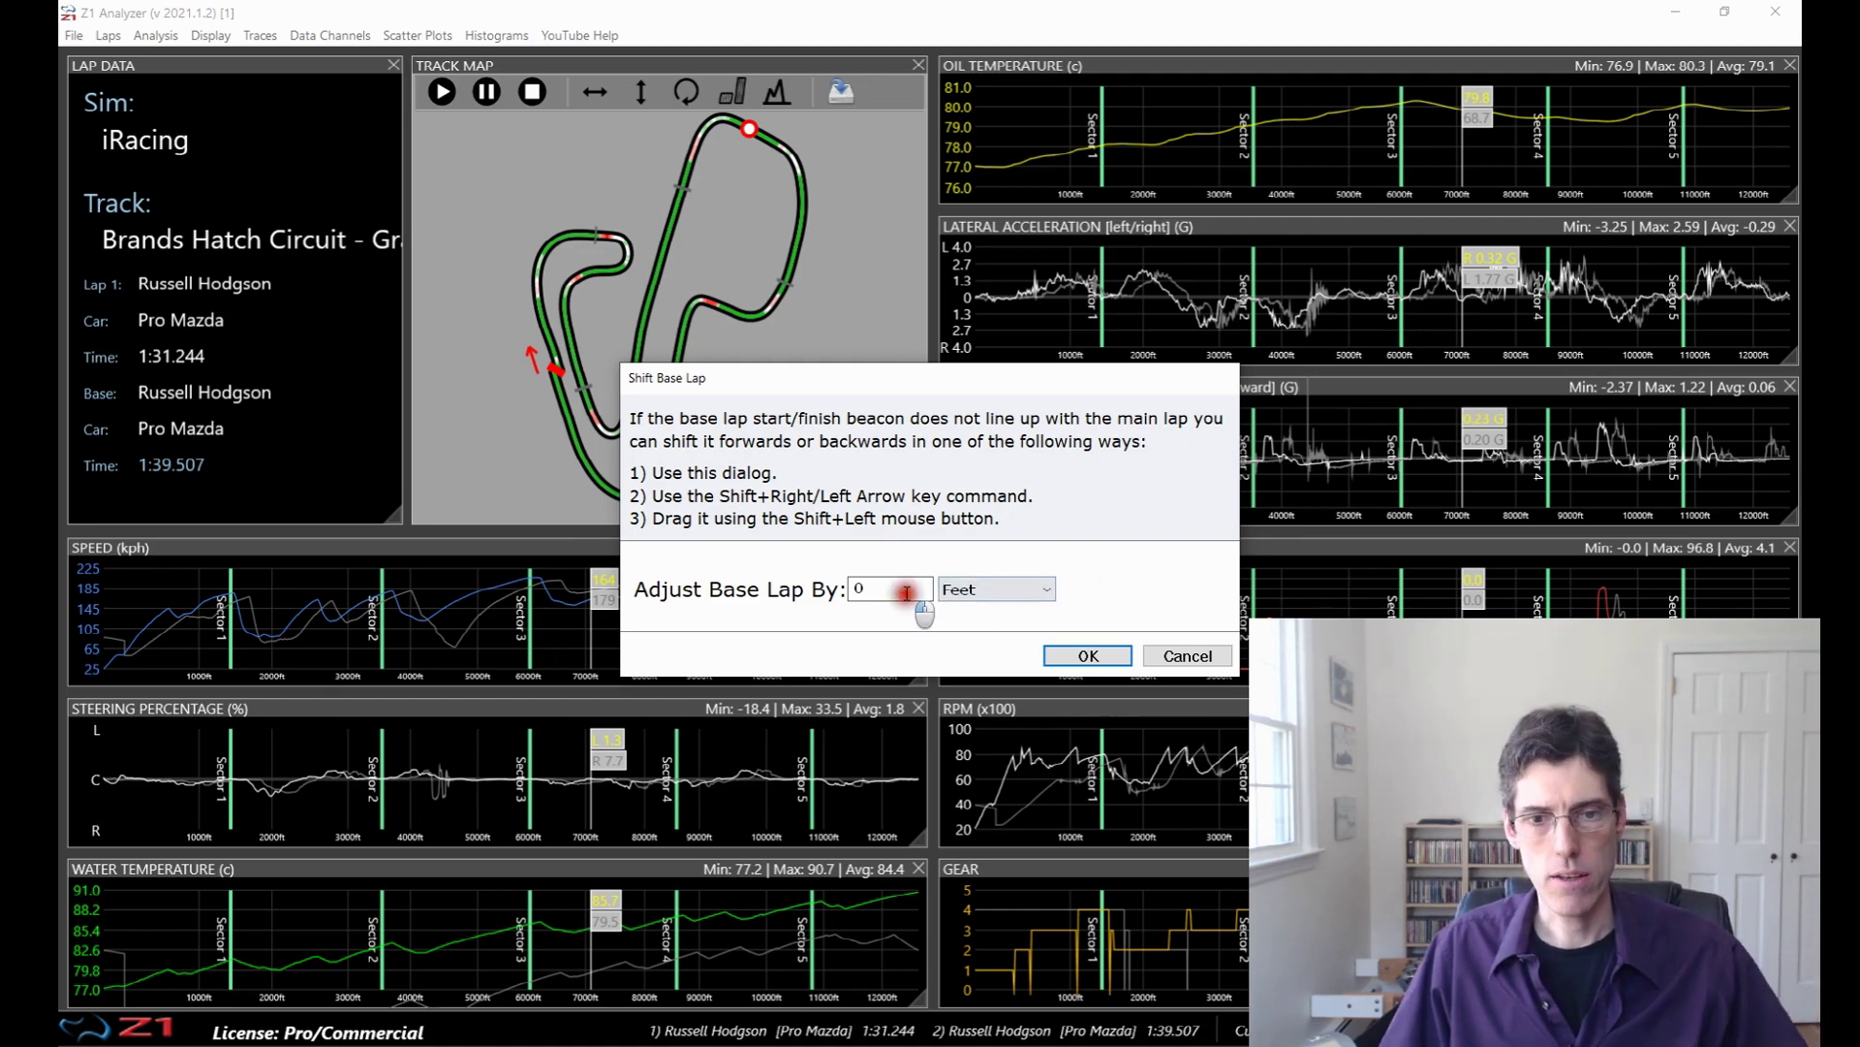
{"action": "type", "text": "10"}
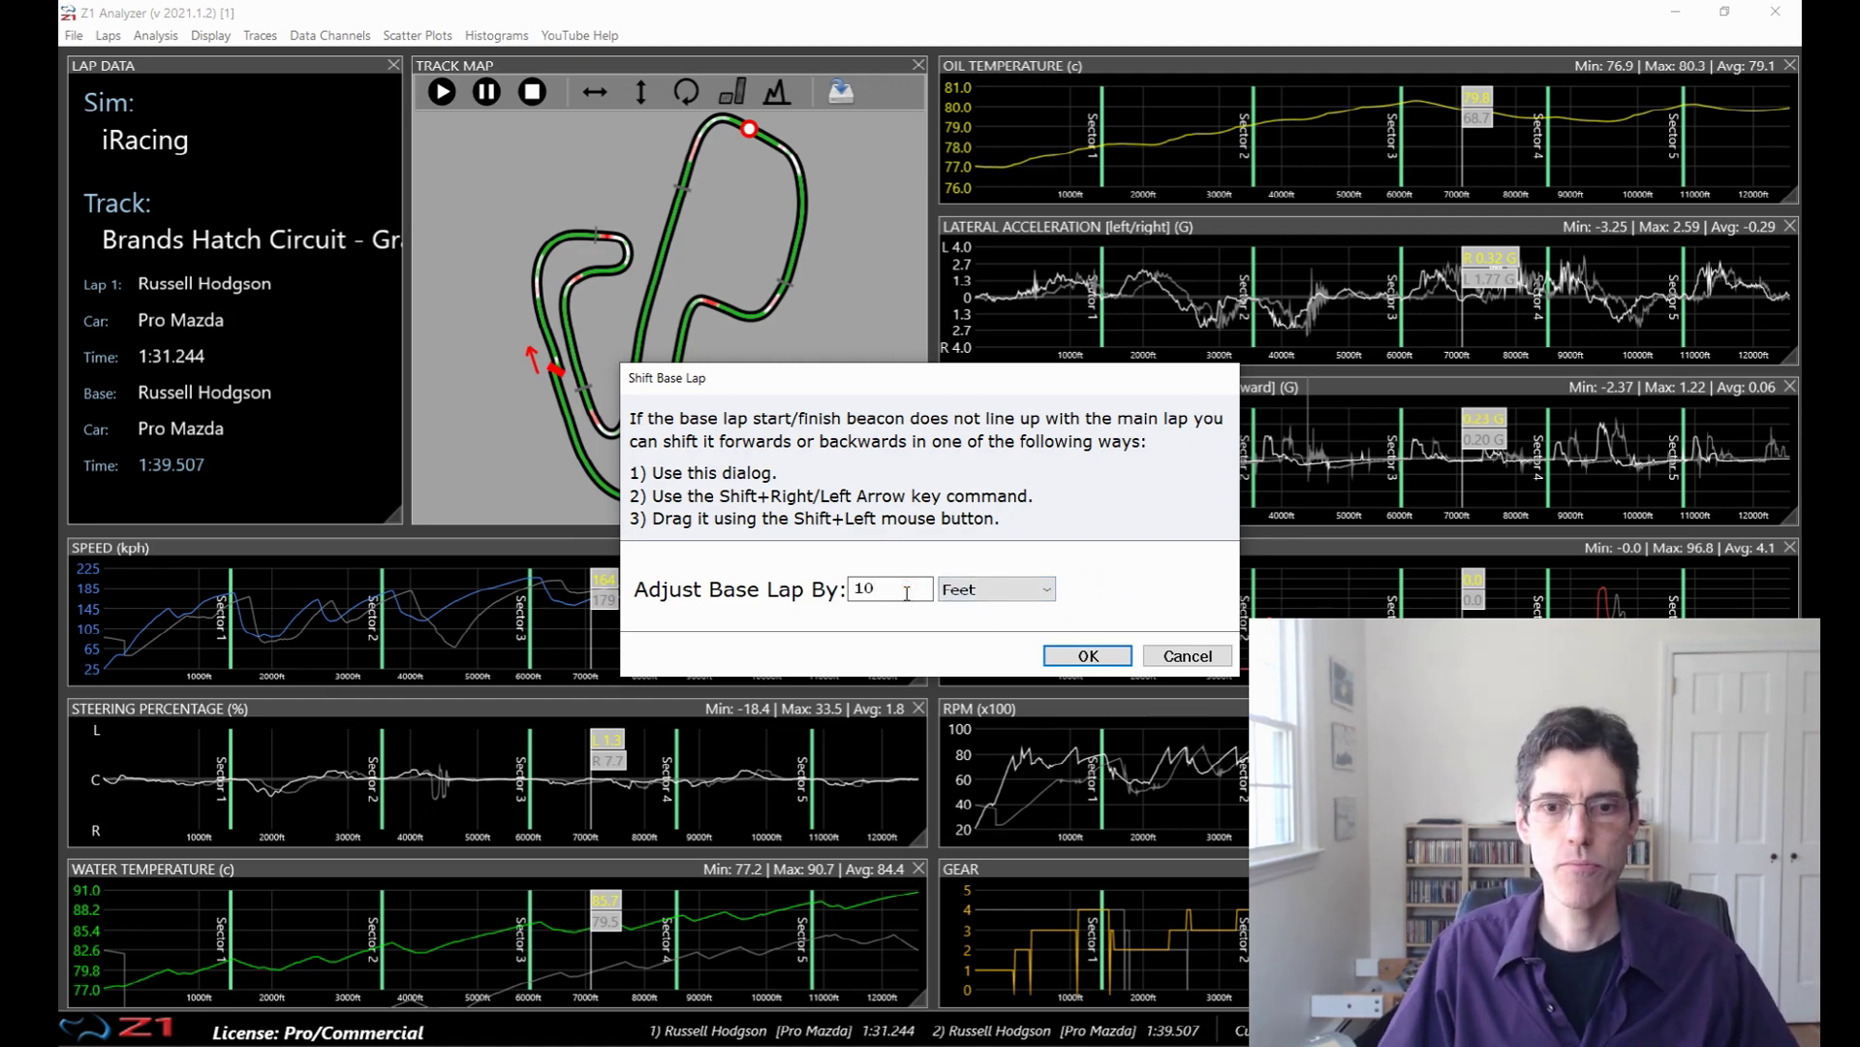
{"action": "left_click", "coordinate": [1078, 655]}
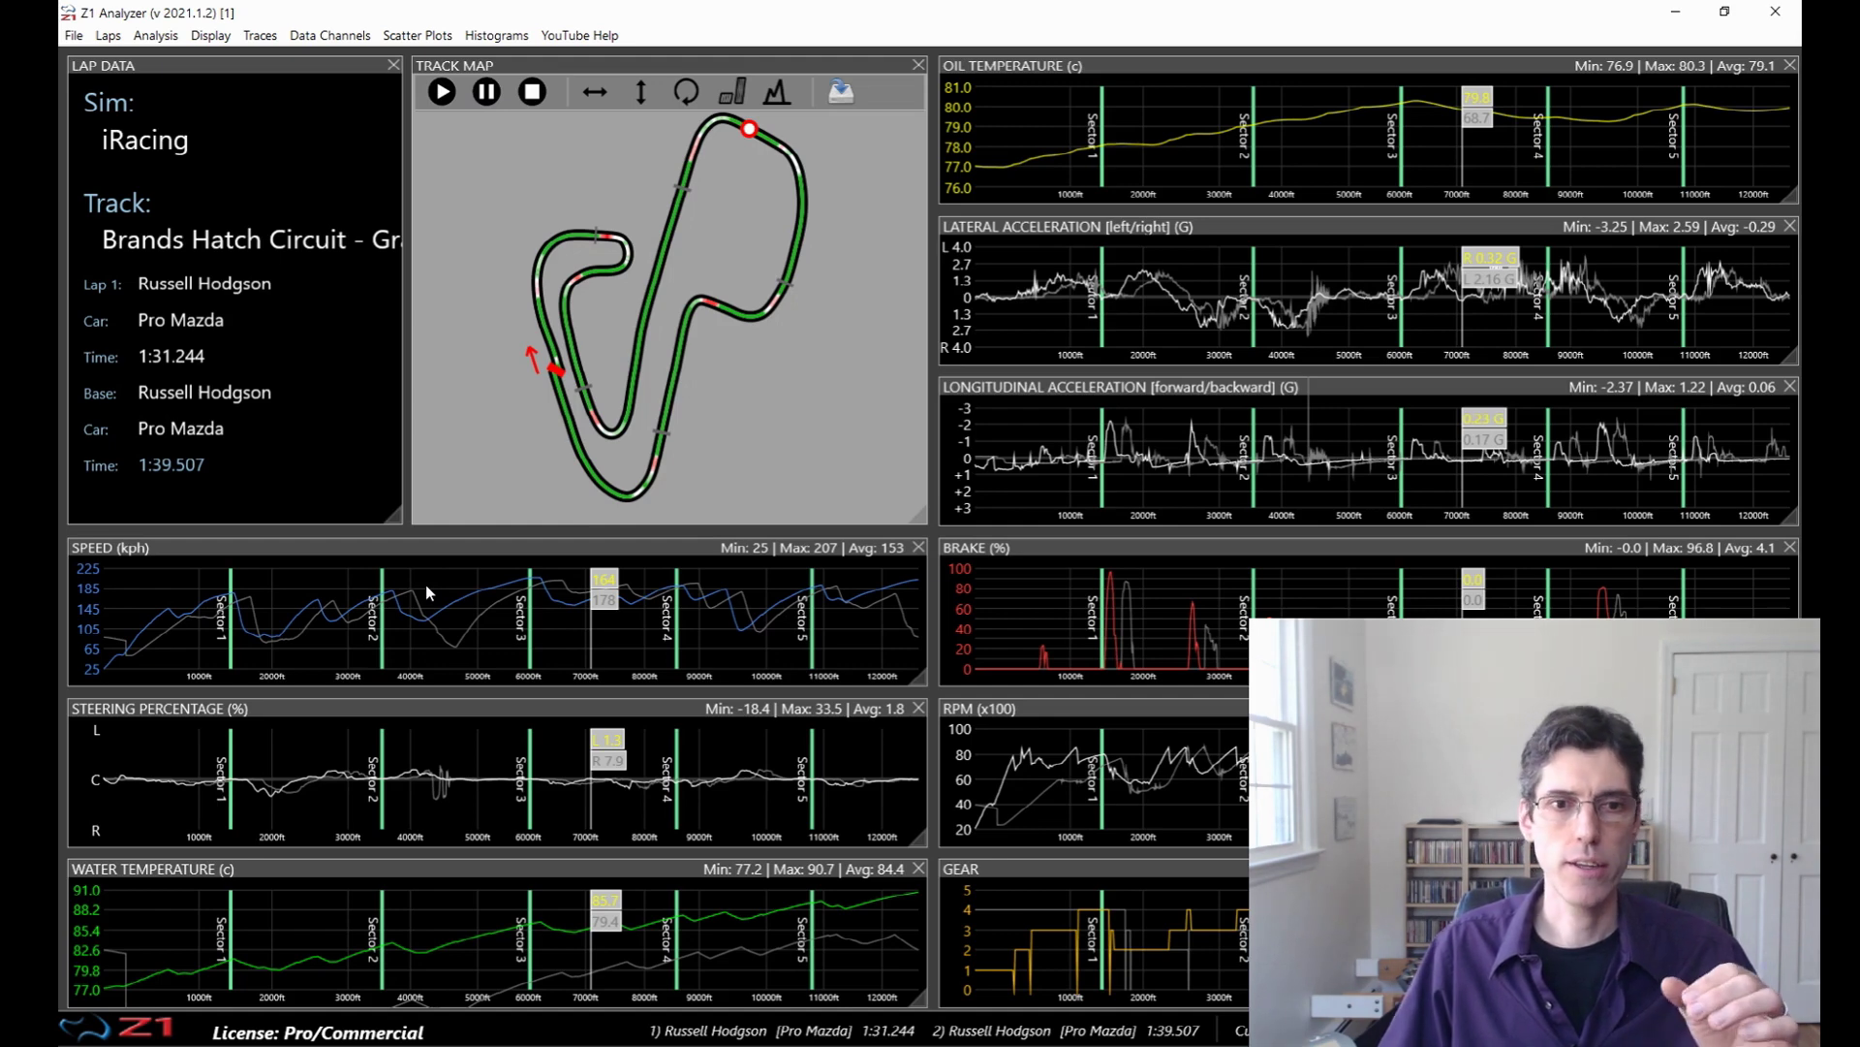
Open File > Settings on the Control tab and view the basic drag choices.
{"action": "left_click", "coordinate": [73, 34]}
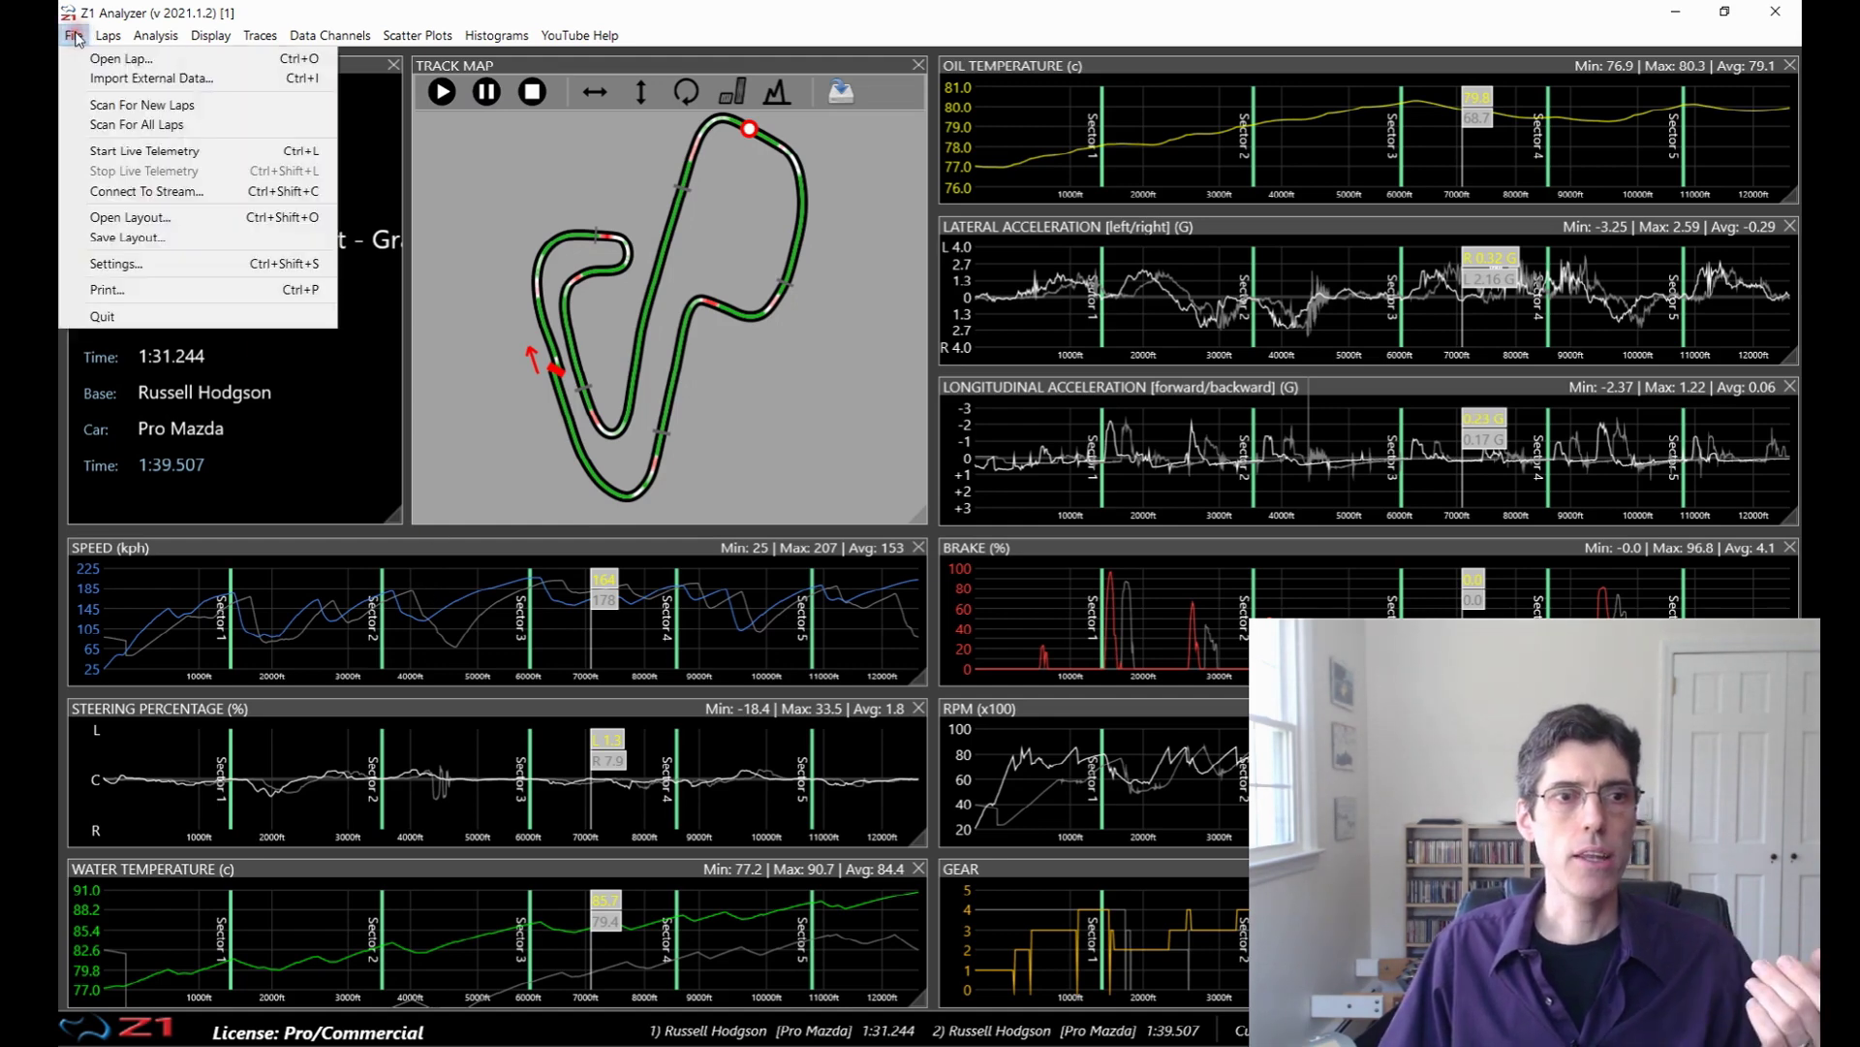
{"action": "left_click", "coordinate": [116, 263]}
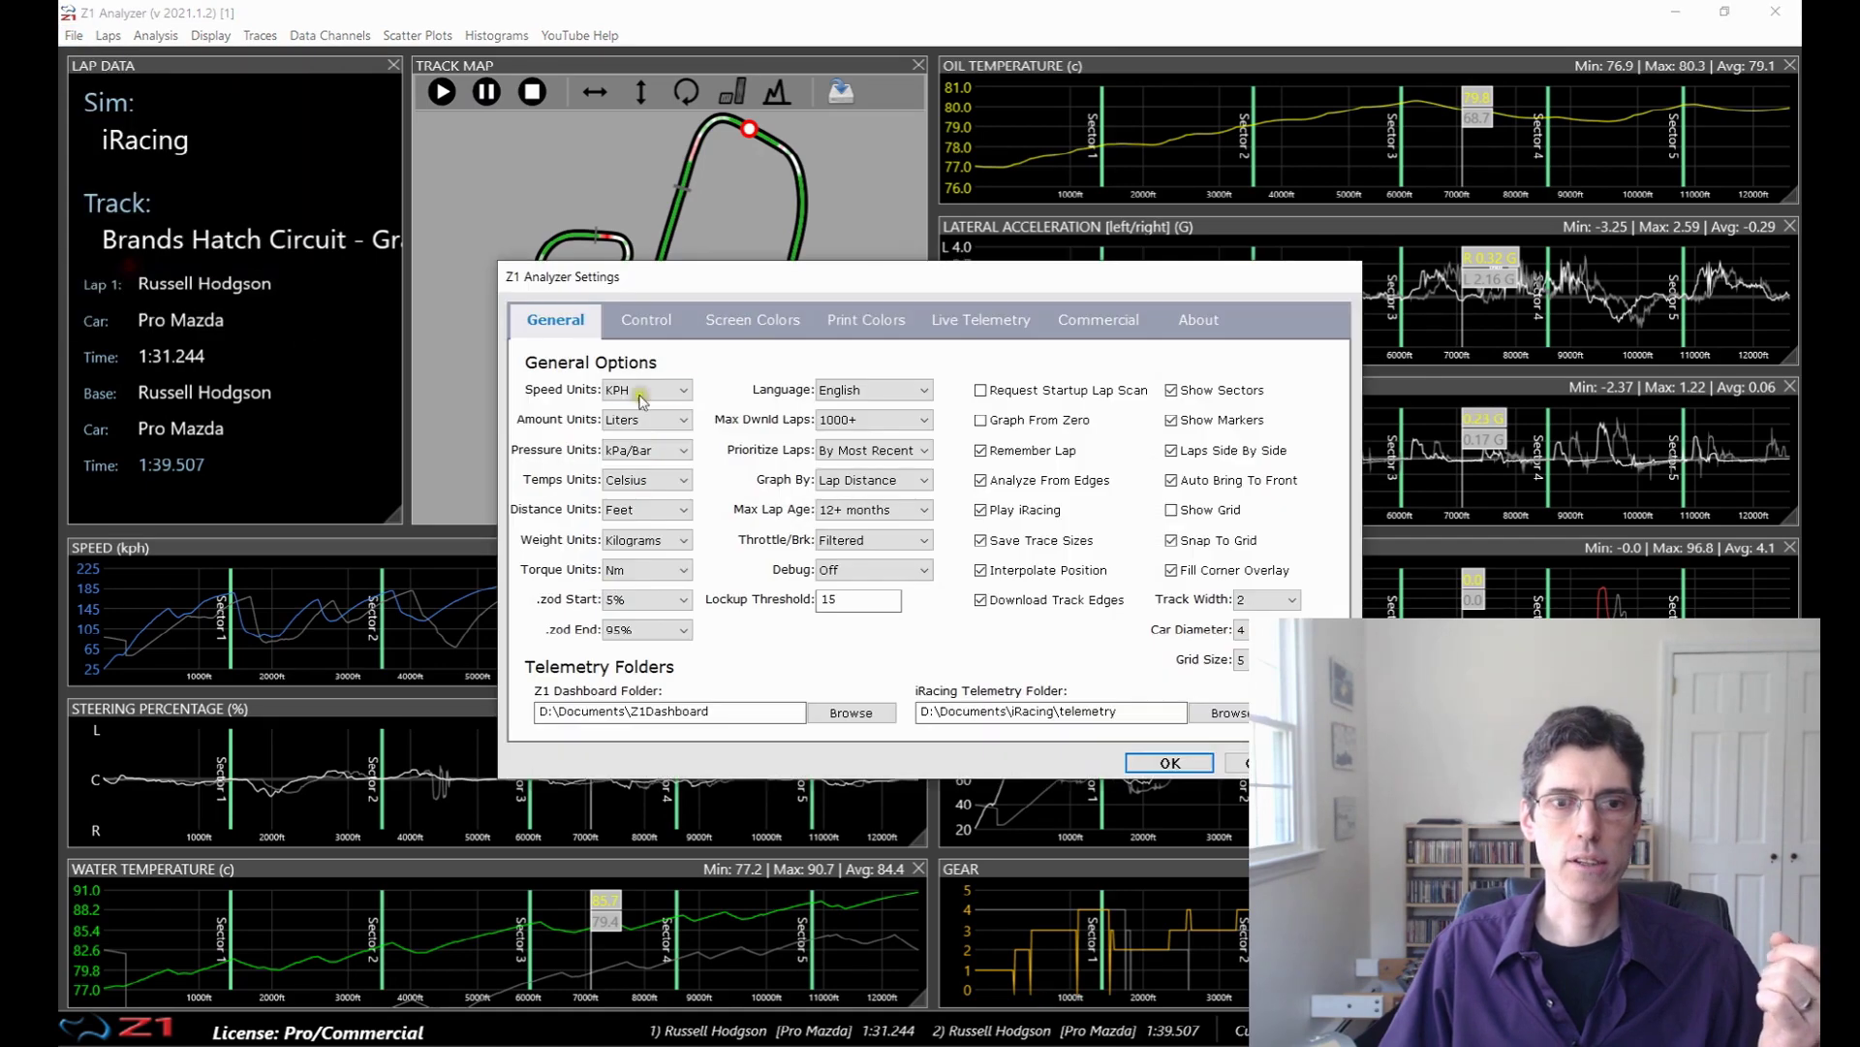
{"action": "left_click", "coordinate": [639, 320]}
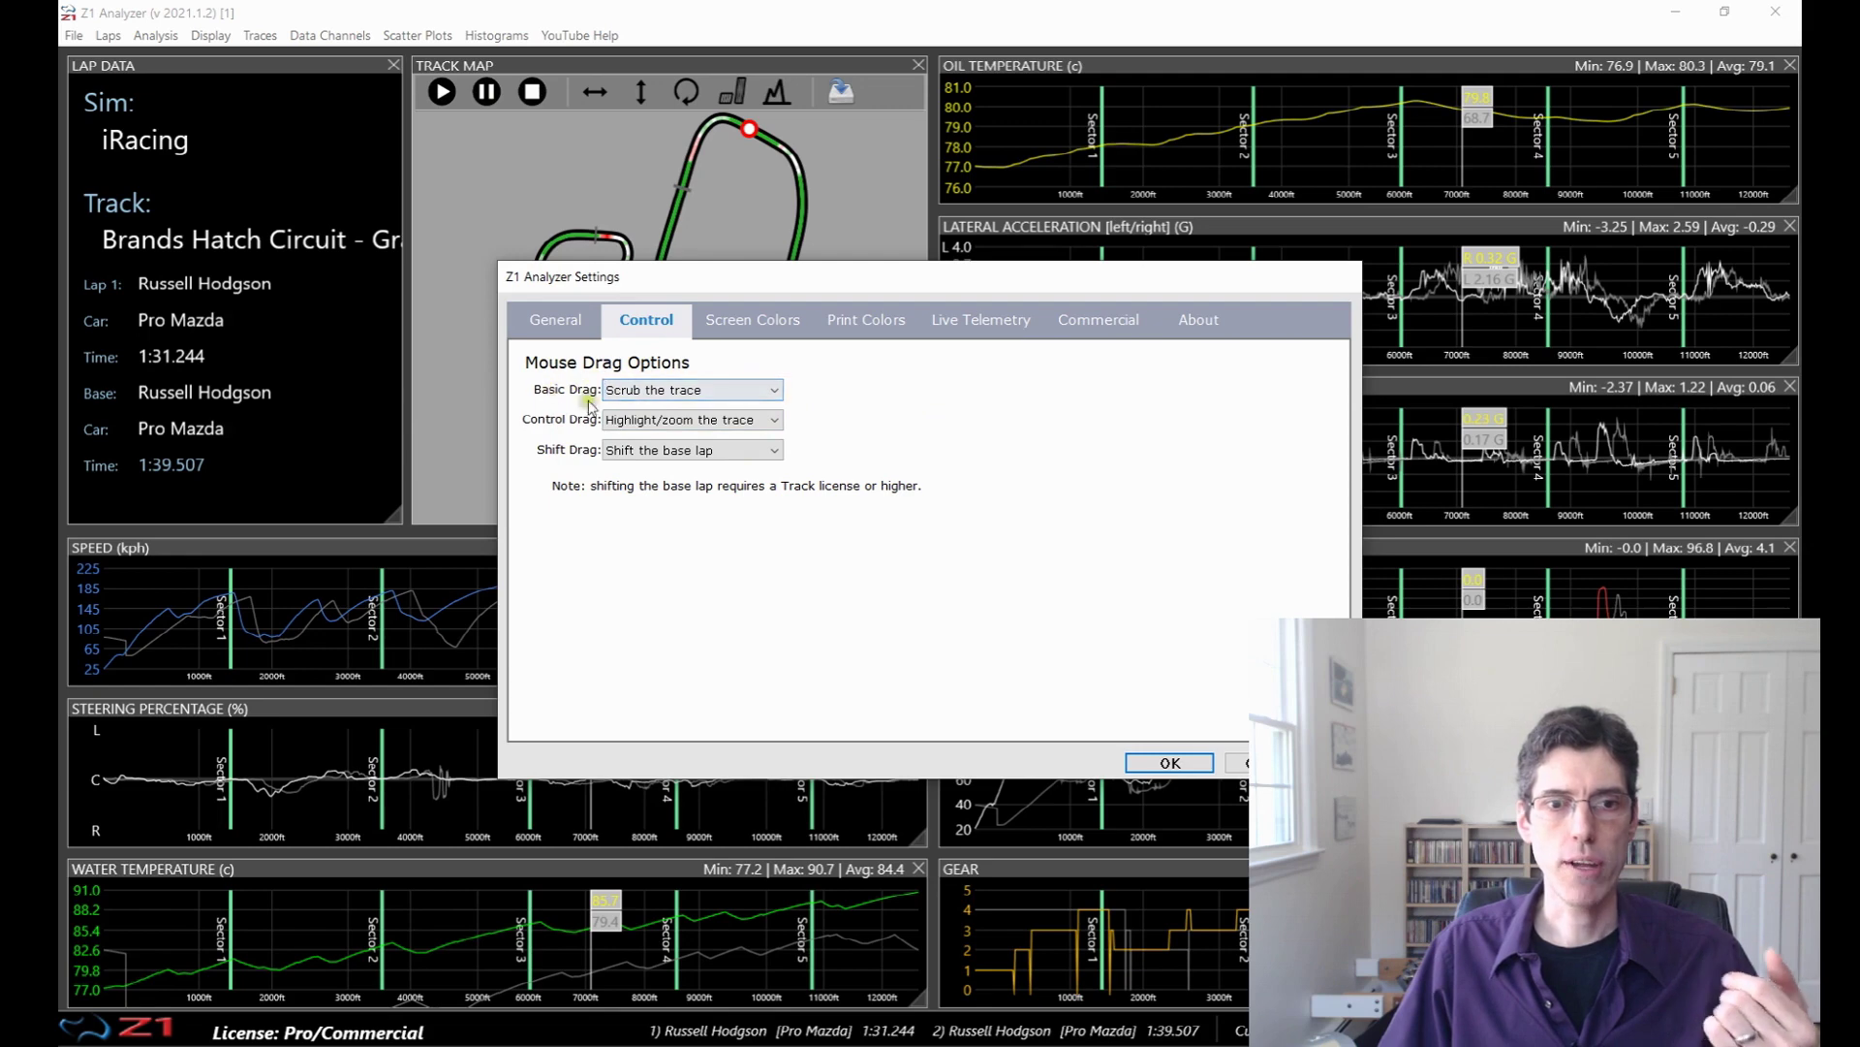
{"action": "left_click", "coordinate": [754, 389]}
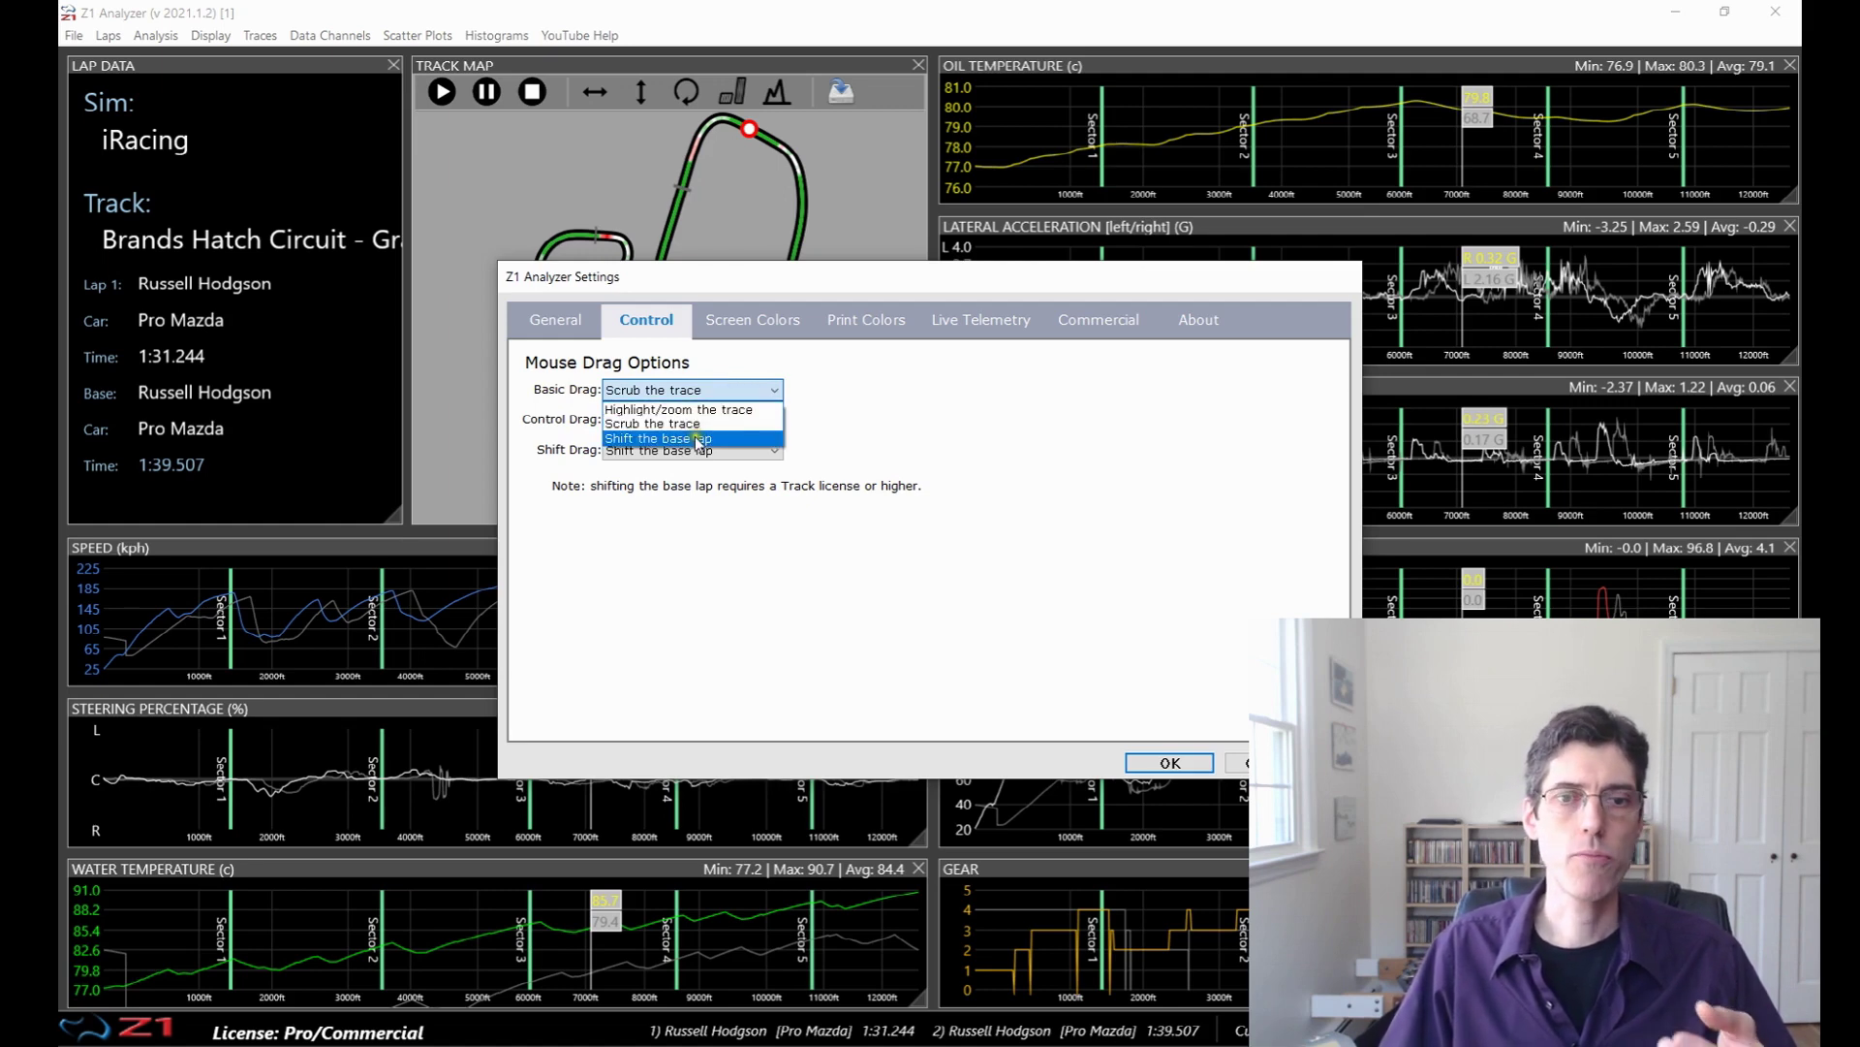
{"action": "left_click", "coordinate": [932, 411]}
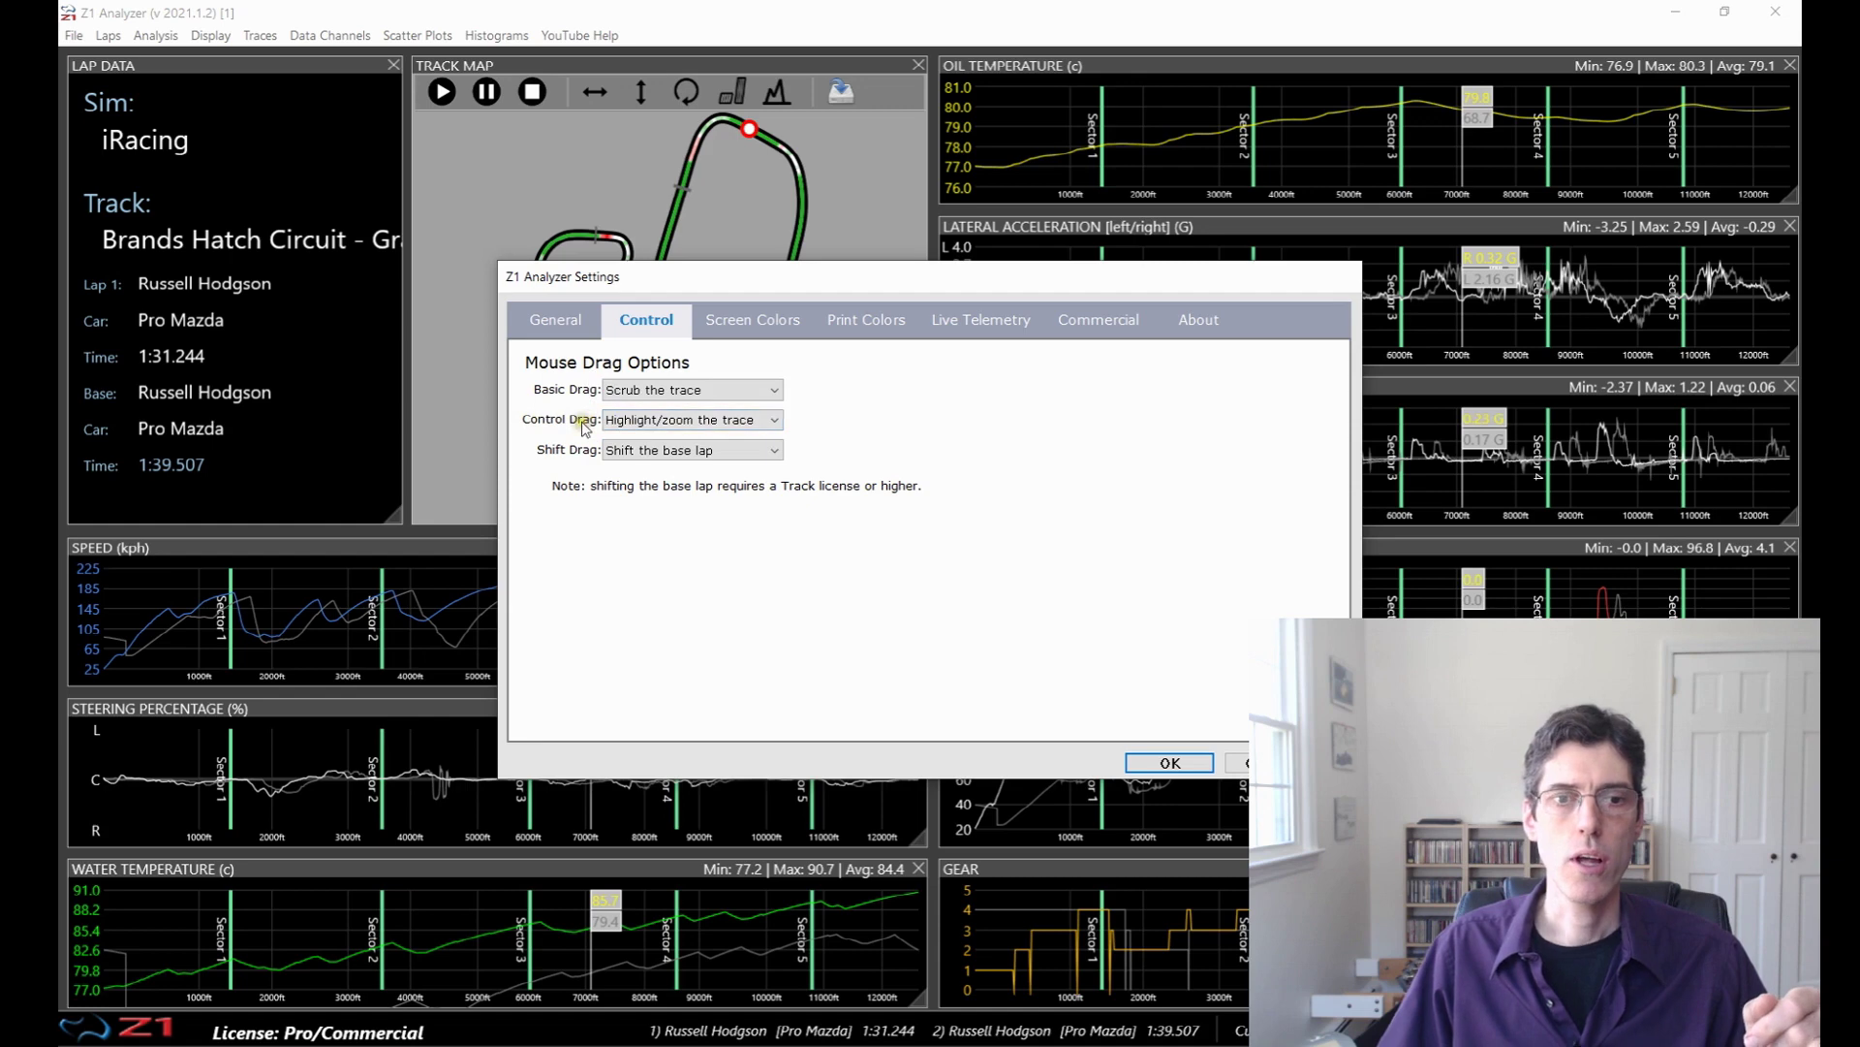
{"action": "left_click", "coordinate": [715, 420]}
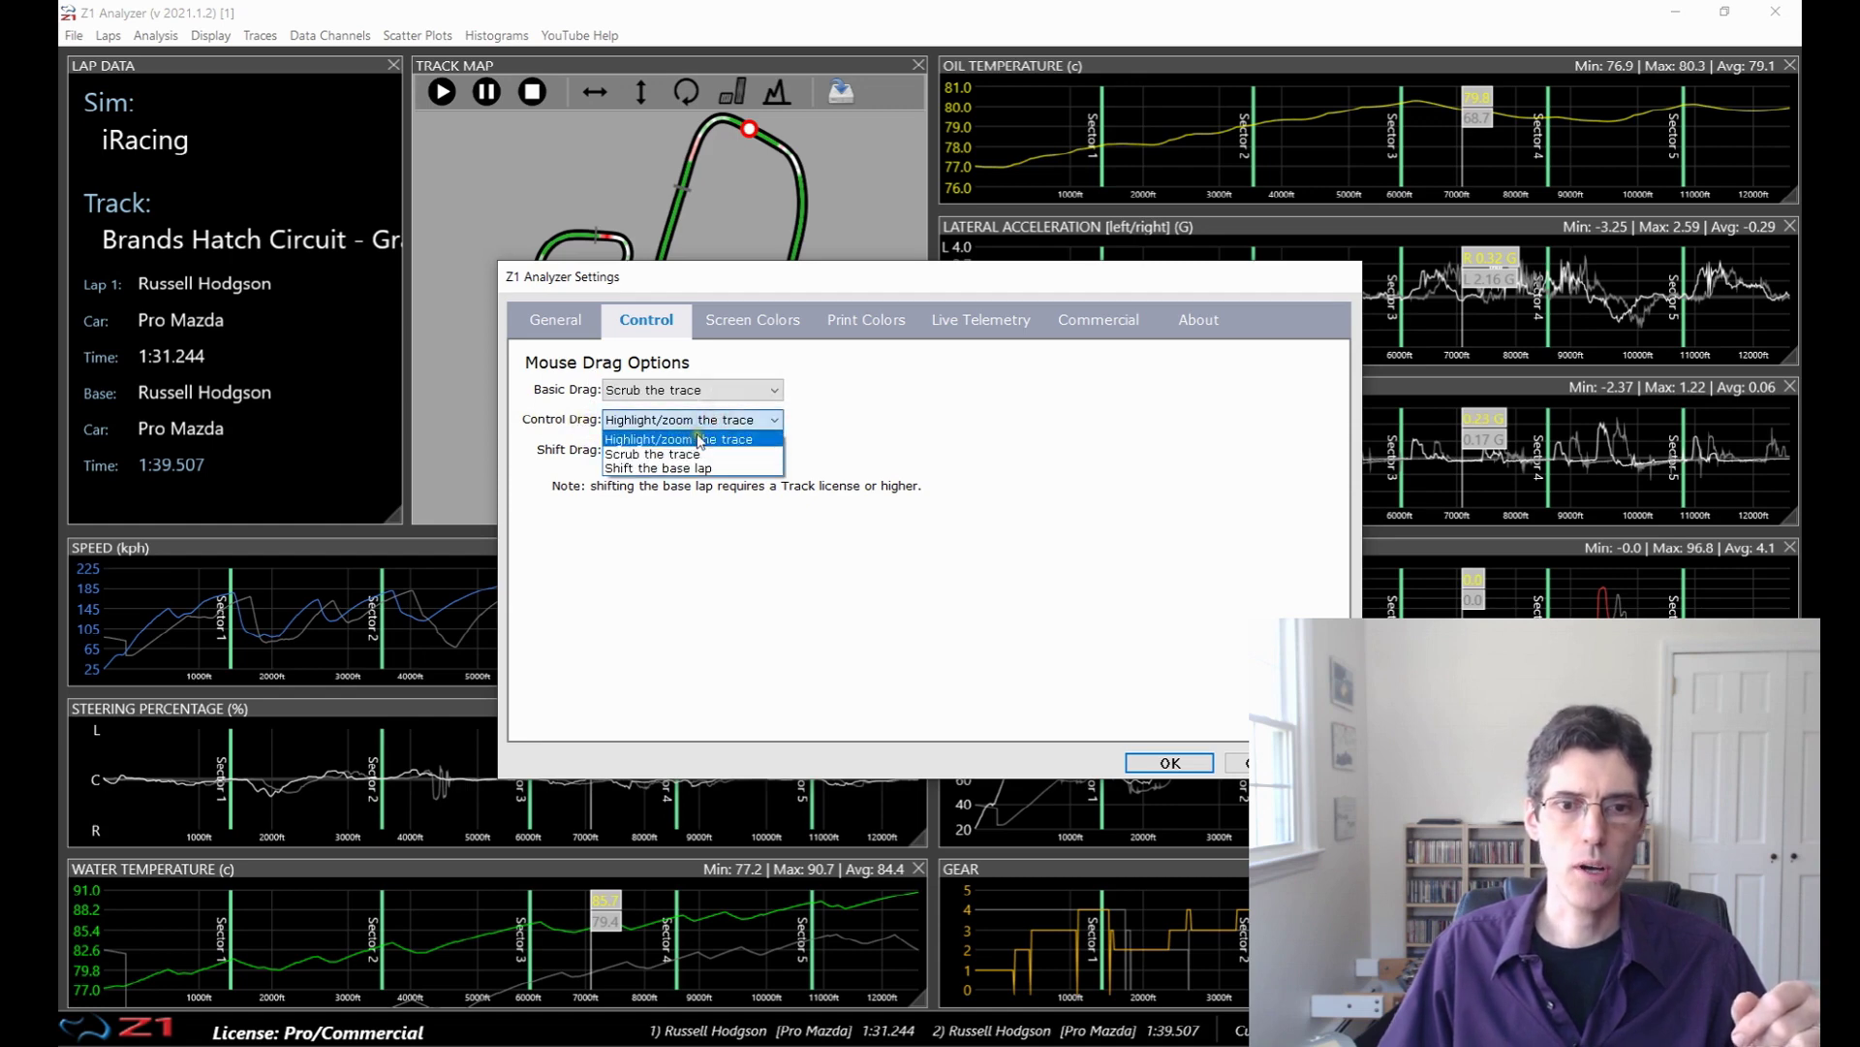
{"action": "left_click", "coordinate": [700, 441]}
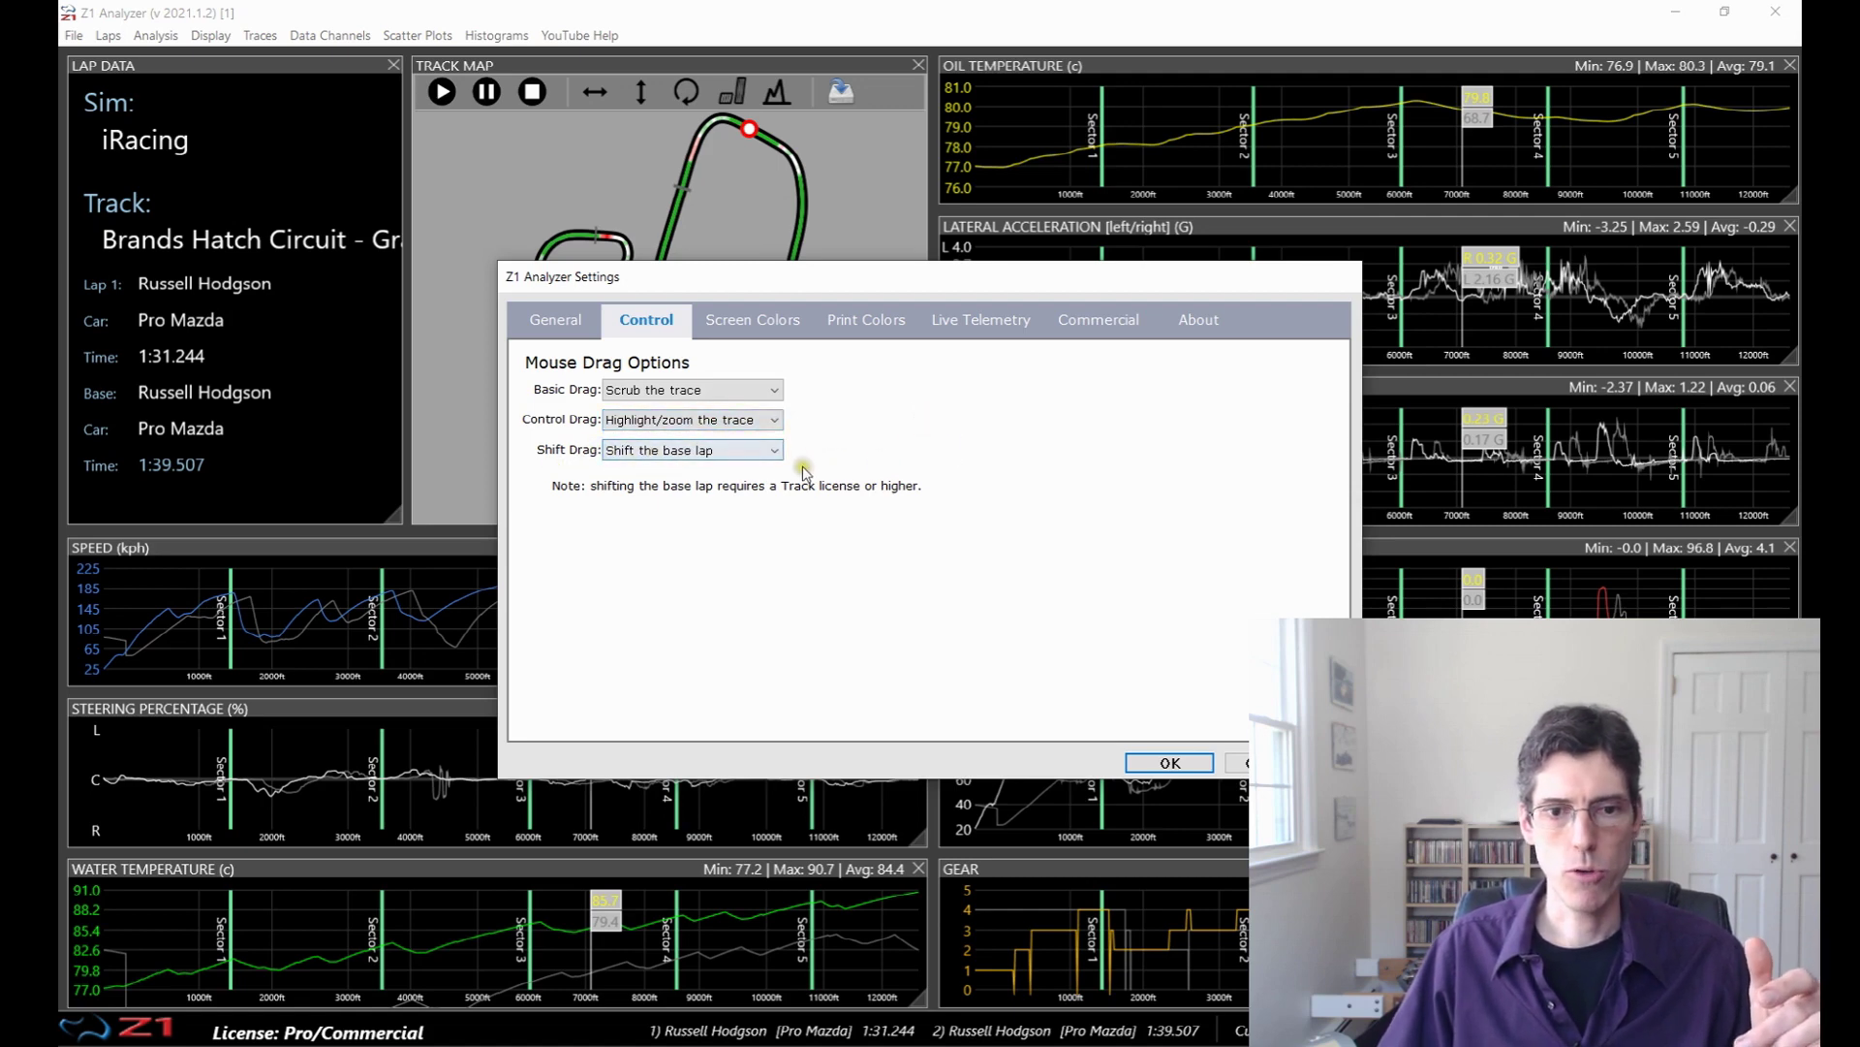
{"action": "left_click", "coordinate": [735, 451]}
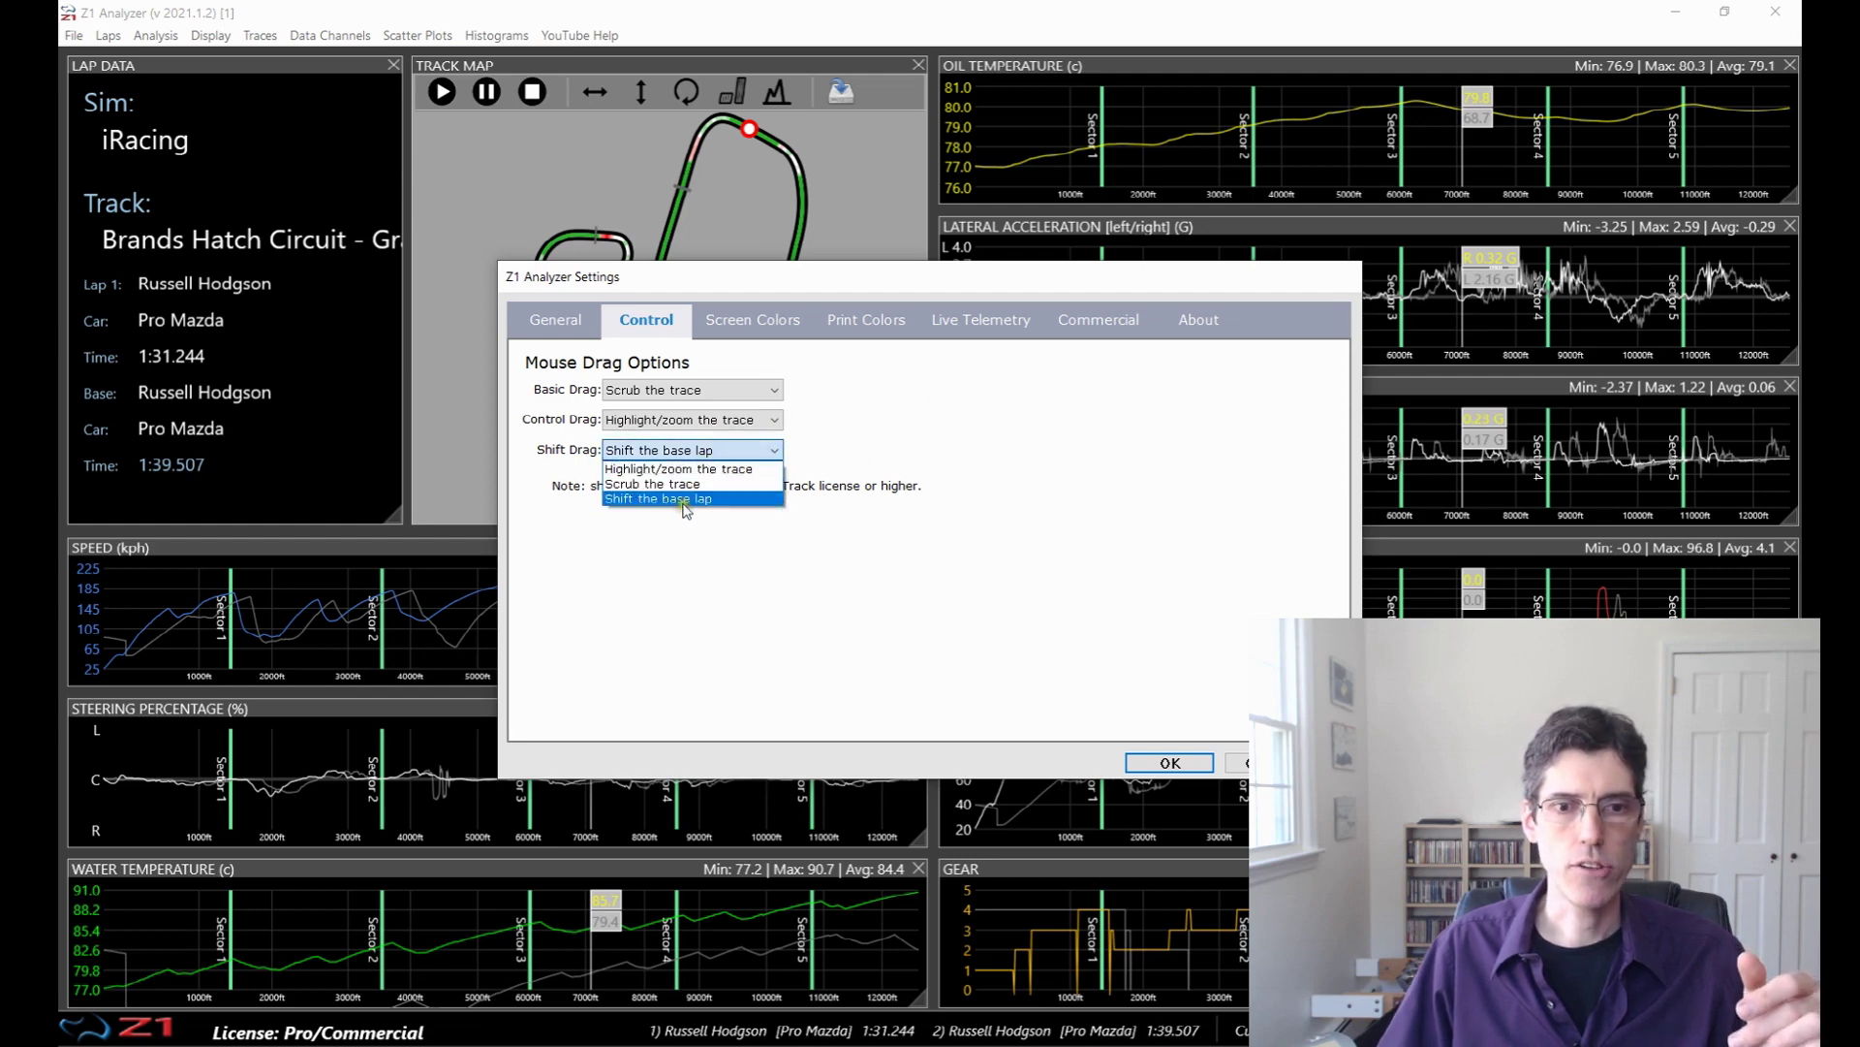
{"action": "left_click", "coordinate": [904, 435]}
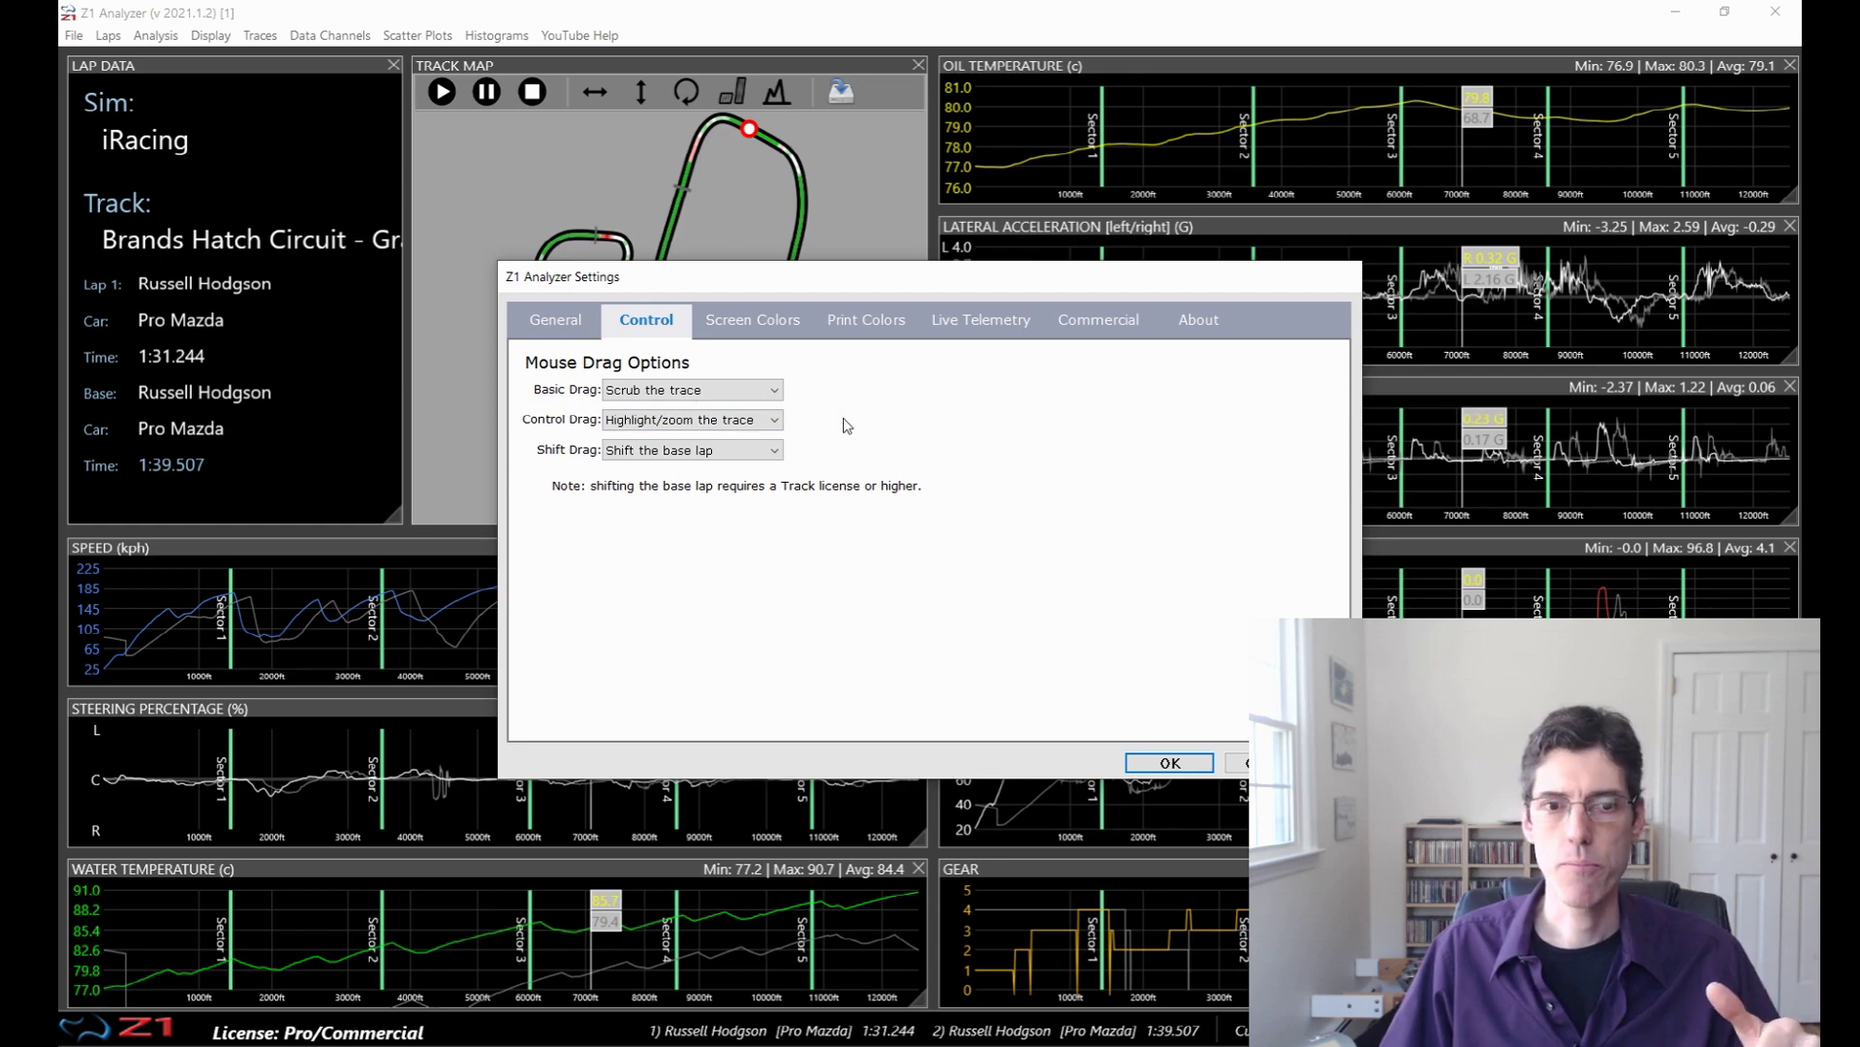
{"action": "left_click", "coordinate": [851, 452]}
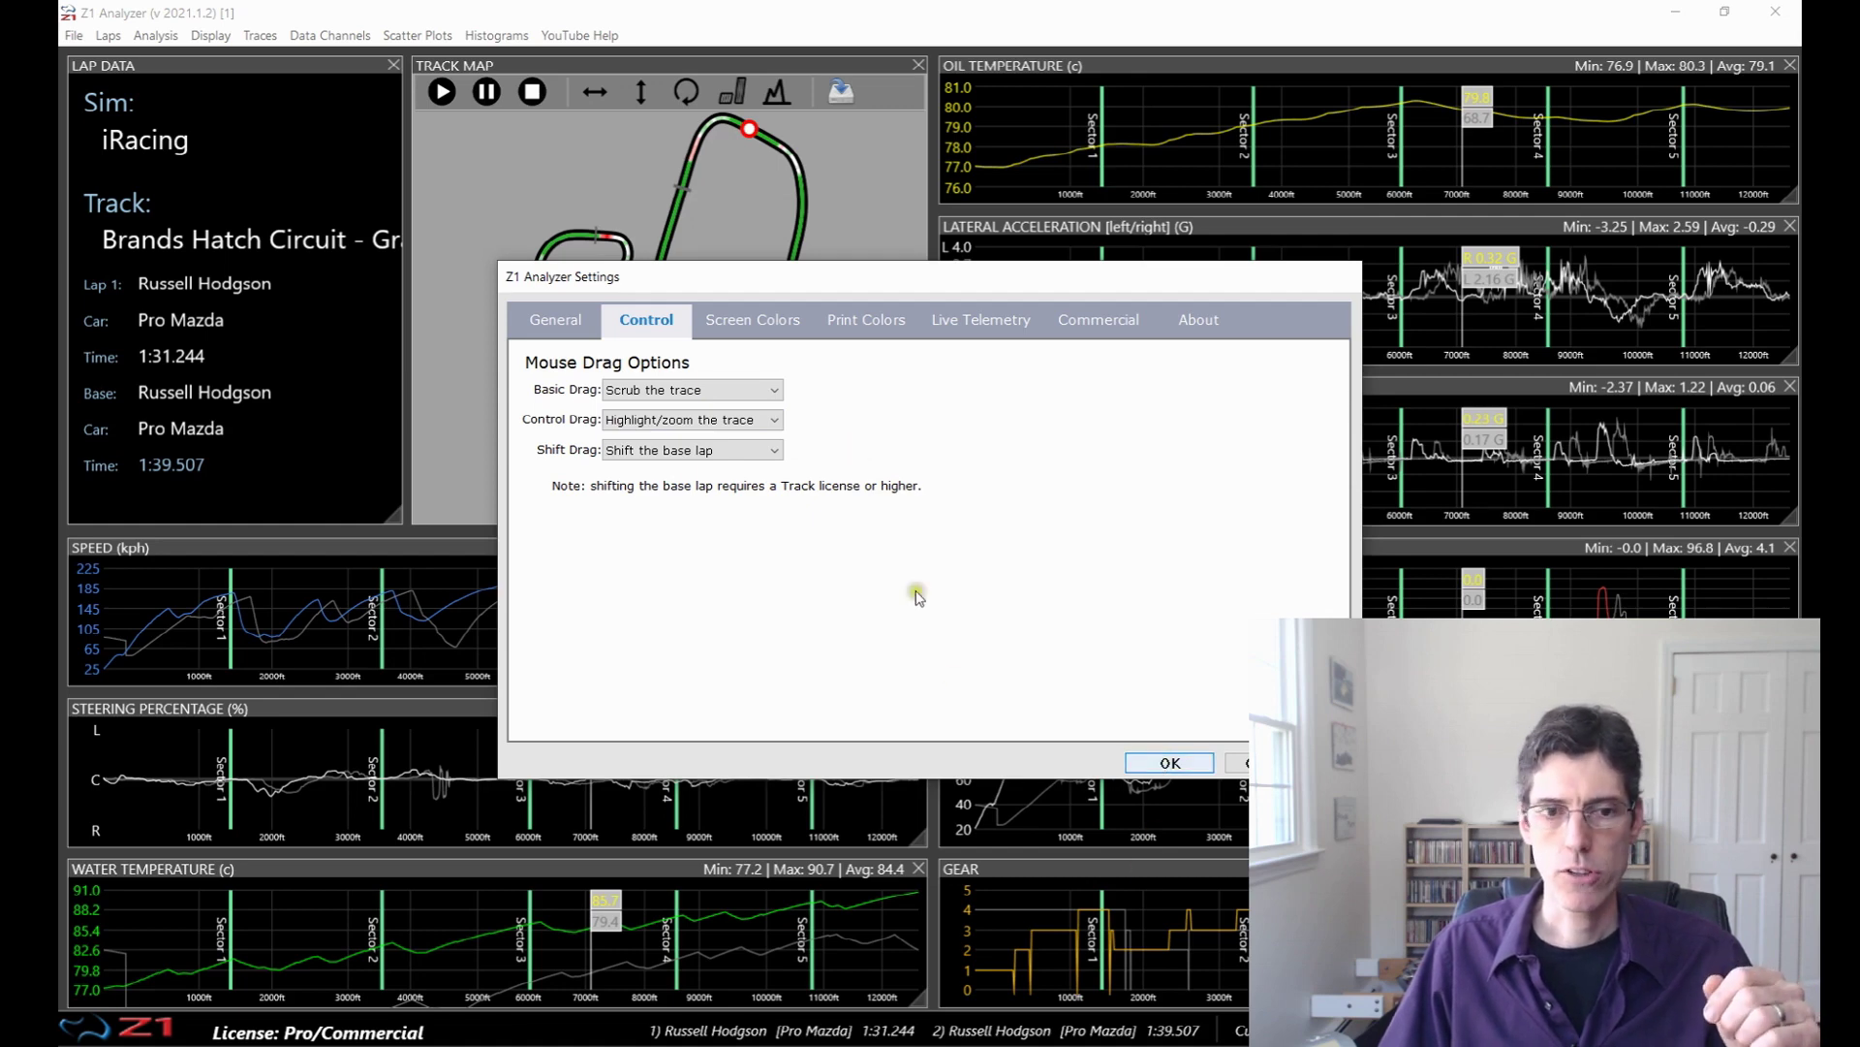
Close the Settings dialog with OK.
{"action": "left_click", "coordinate": [1044, 608]}
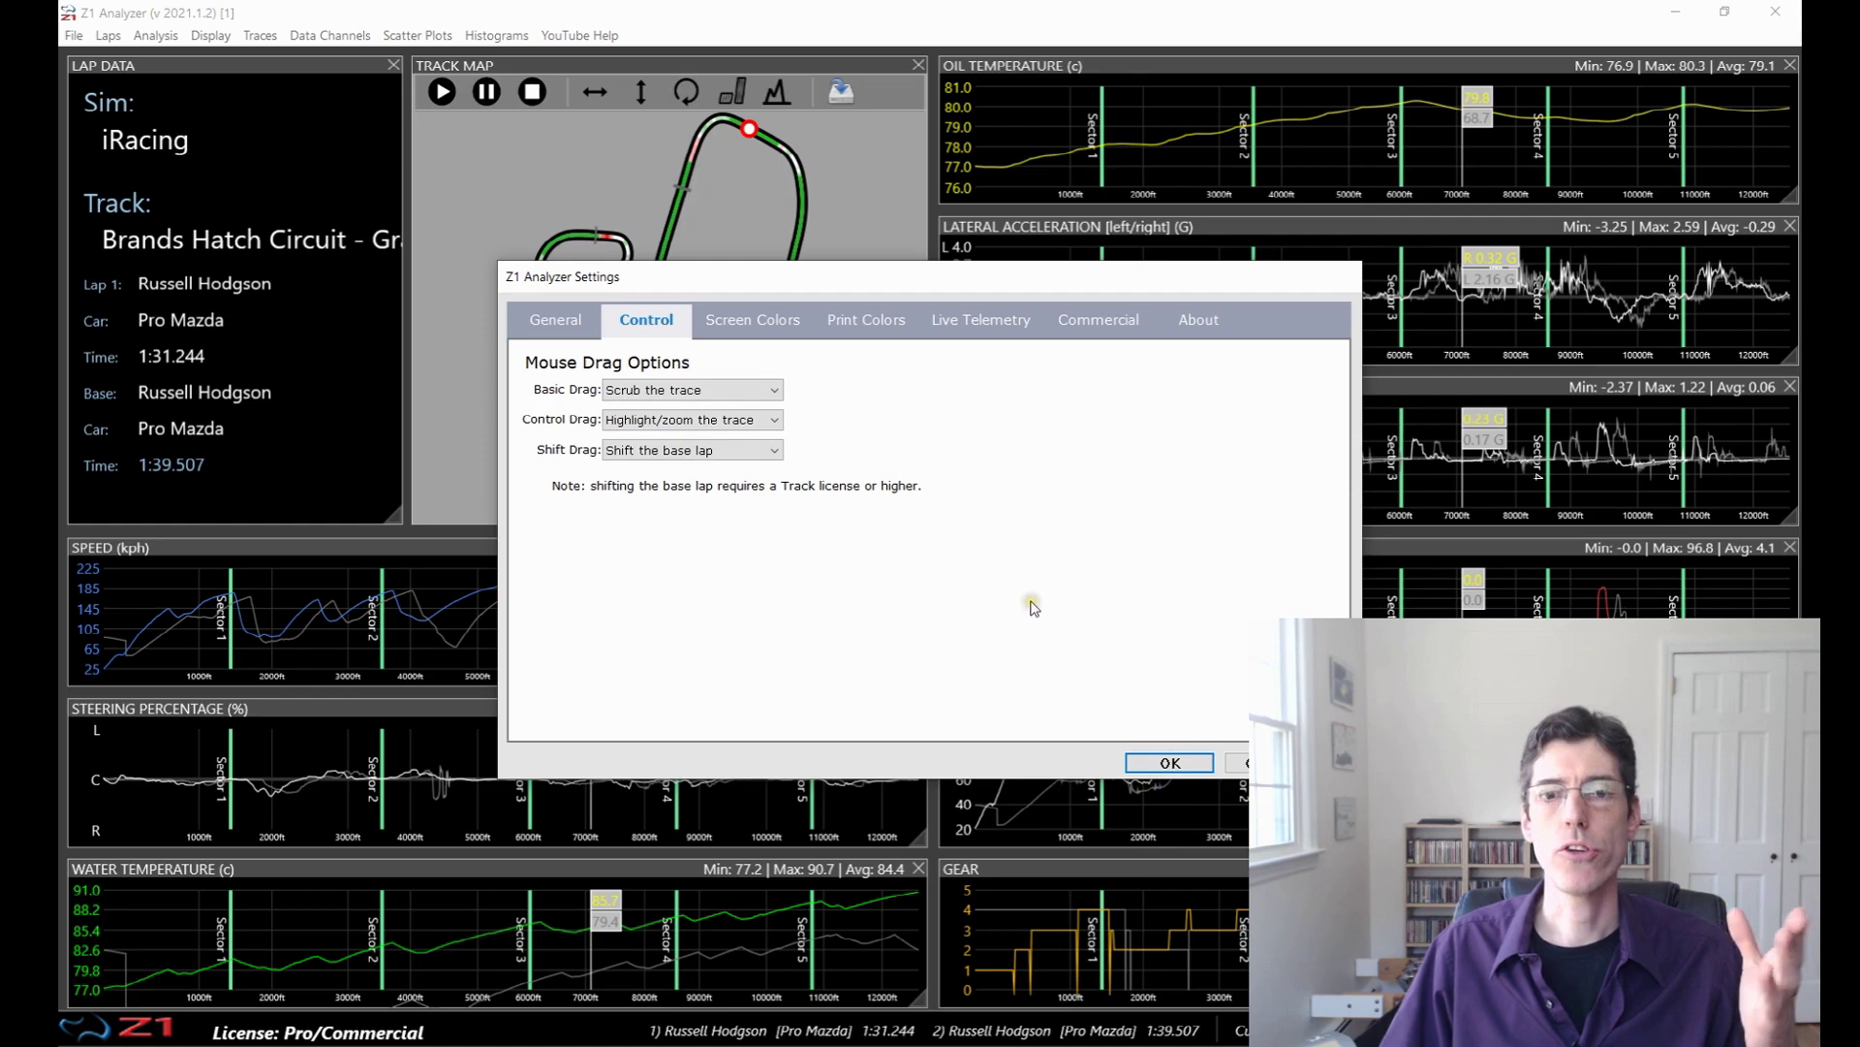